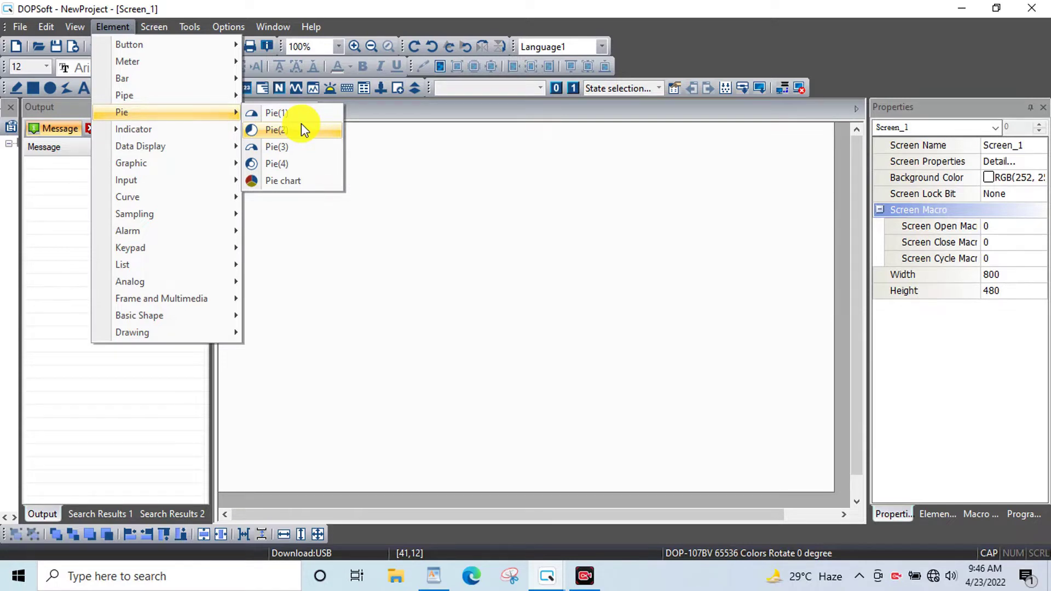
# Place a Pie(1) element about 230 × 175 at the canvas's upper left and a Pie(2) element about 338 × 163 to its right
pyautogui.click(297, 114)
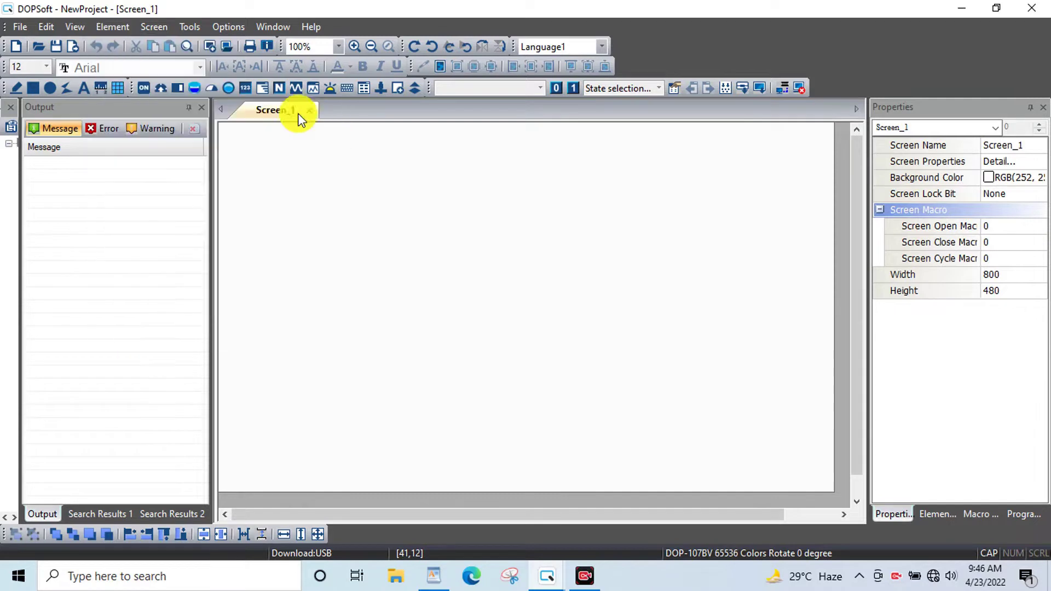
pyautogui.click(240, 144)
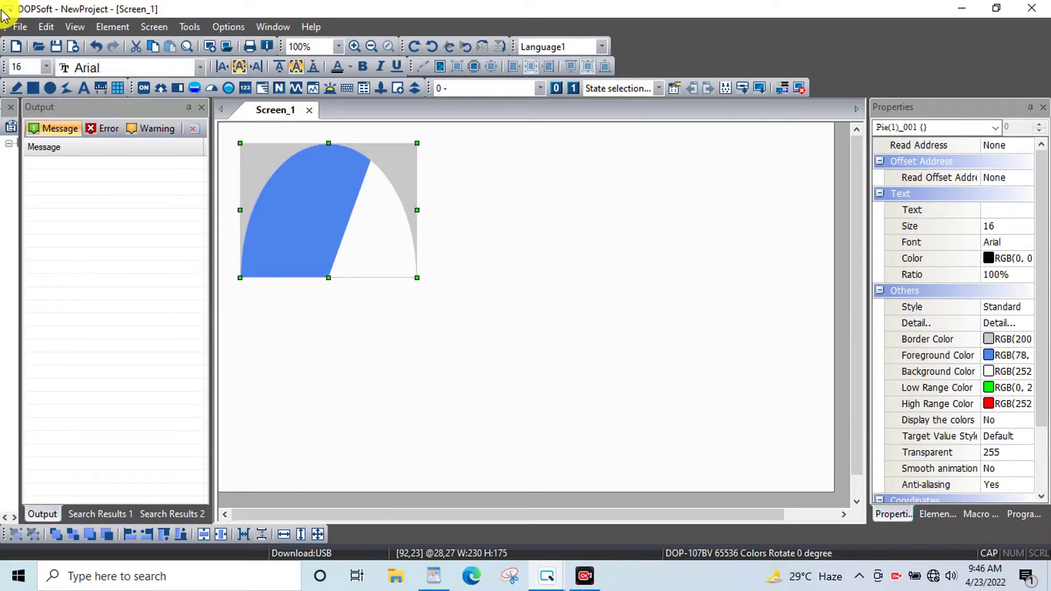
pyautogui.click(112, 27)
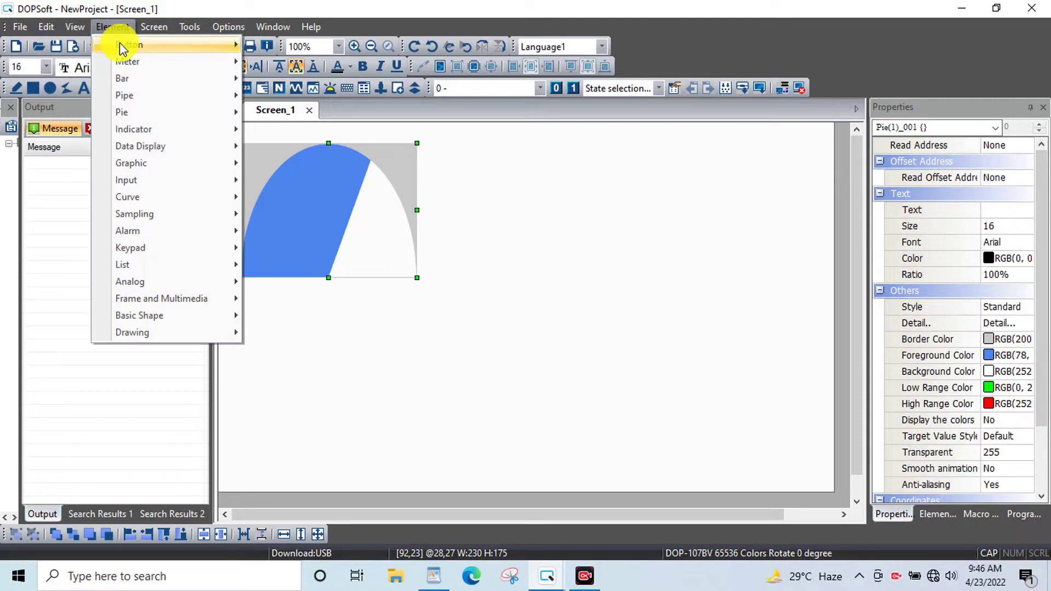
pyautogui.moveTo(148, 103)
pyautogui.moveTo(219, 113)
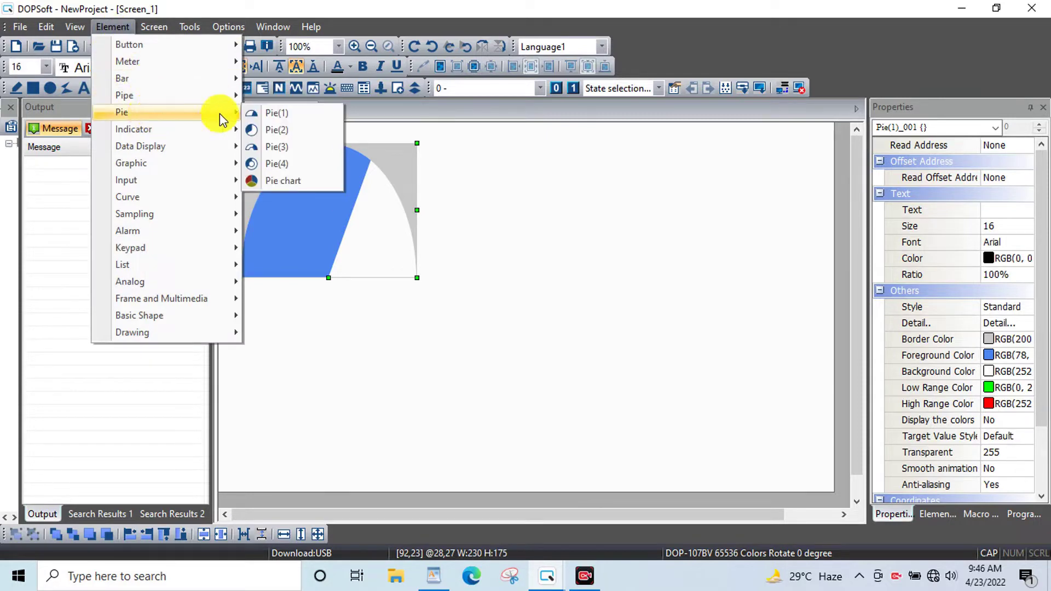
pyautogui.click(275, 131)
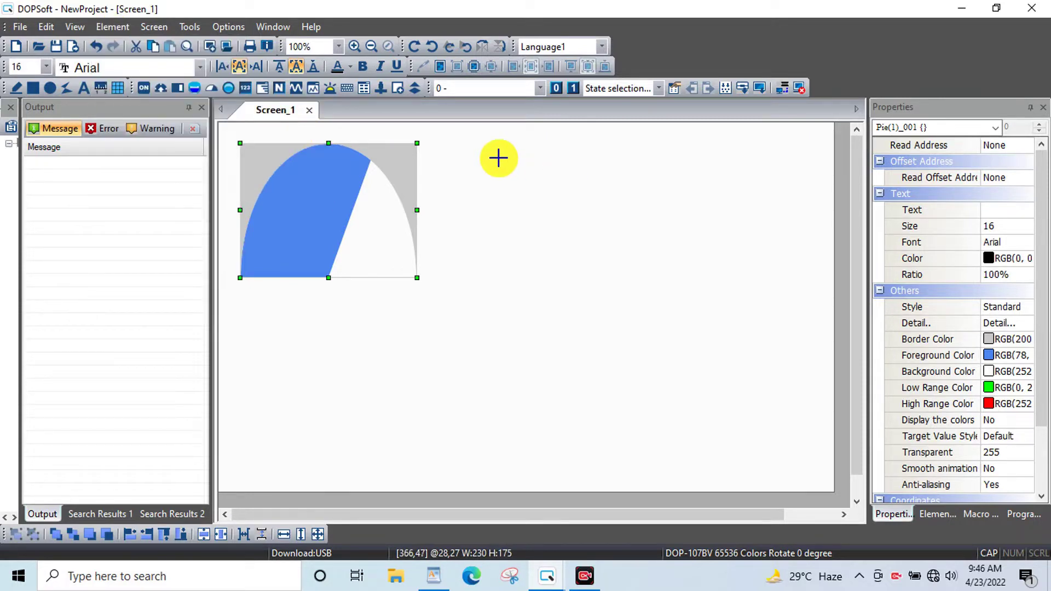
pyautogui.press('Escape')
pyautogui.moveTo(488, 155); pyautogui.dragTo(748, 279)
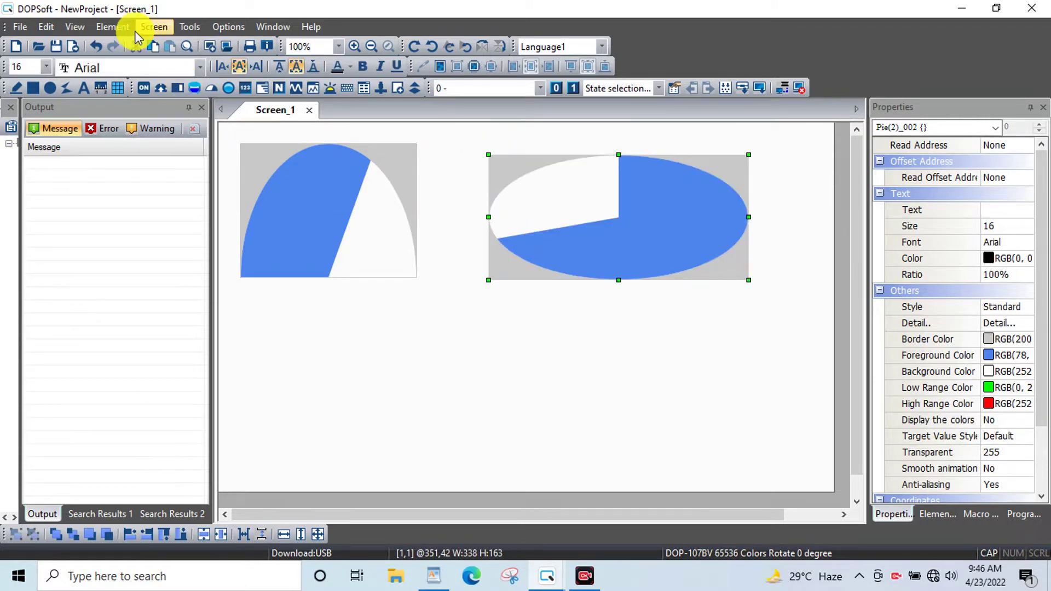
# Place a Pie(3) element about 221 × 183 below the Pie(1) and a Pie(4) element about 313 × 184 below the Pie(2)
pyautogui.click(112, 27)
pyautogui.moveTo(146, 112)
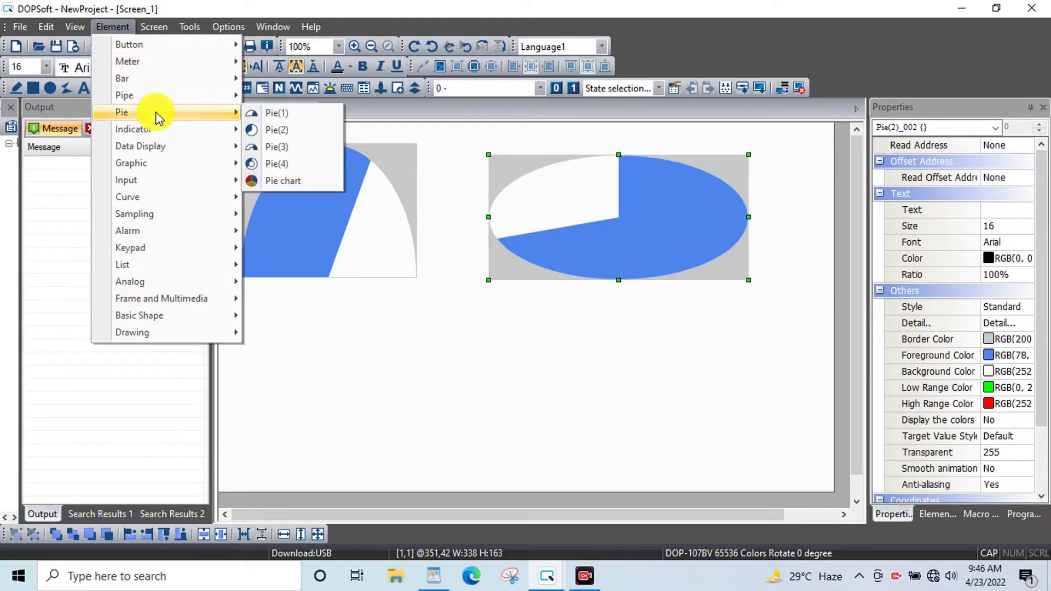
pyautogui.click(294, 155)
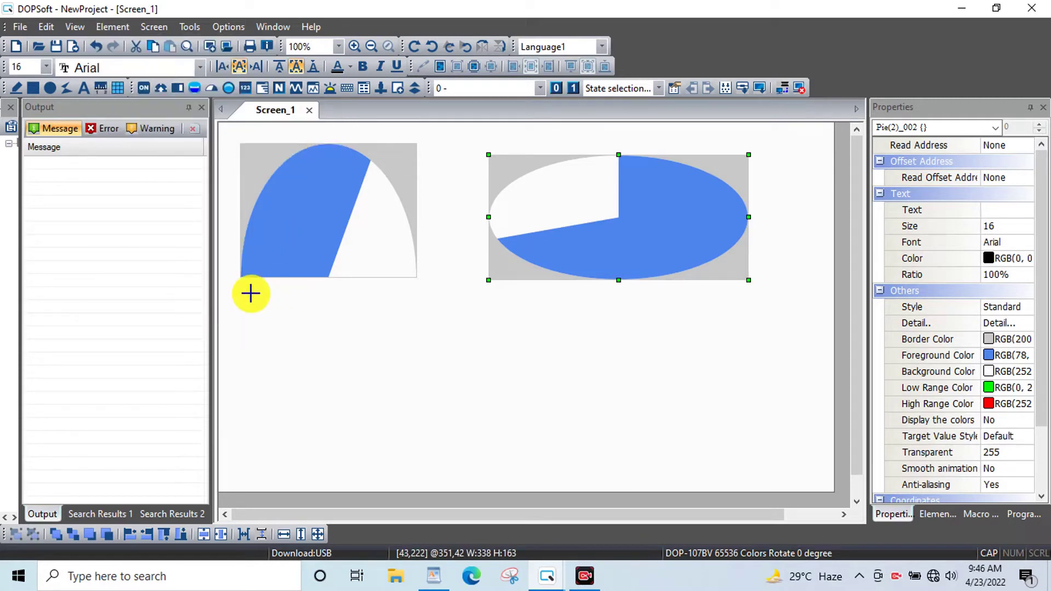
pyautogui.moveTo(249, 294); pyautogui.dragTo(418, 434)
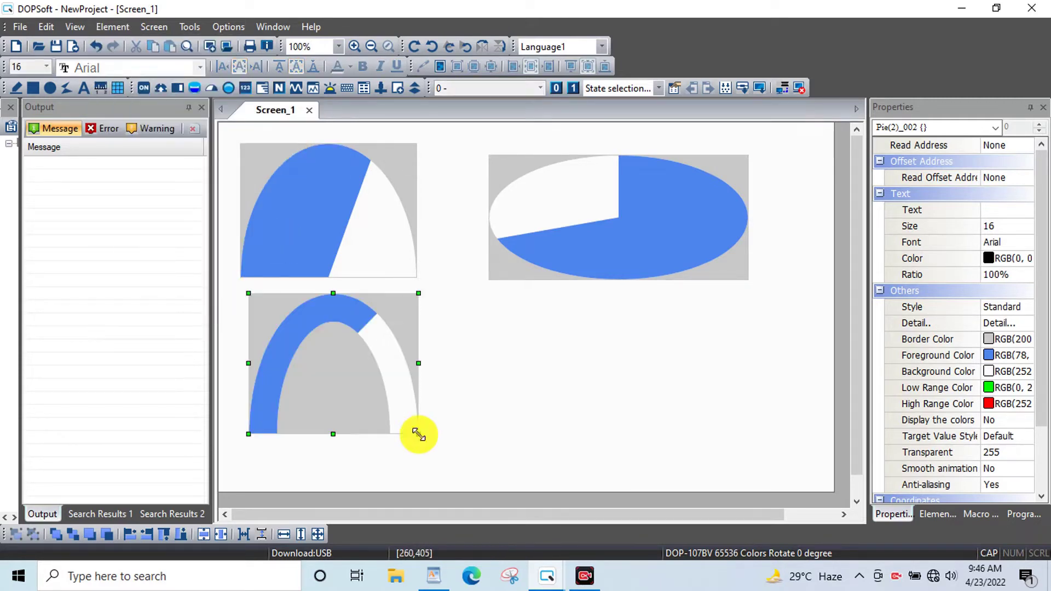
pyautogui.click(115, 26)
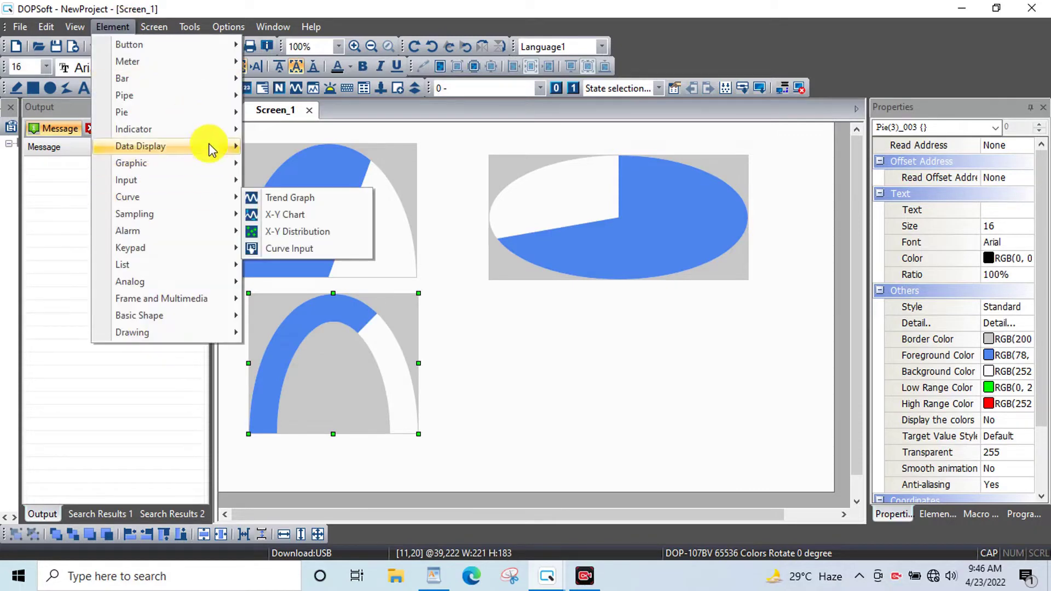
pyautogui.moveTo(206, 112)
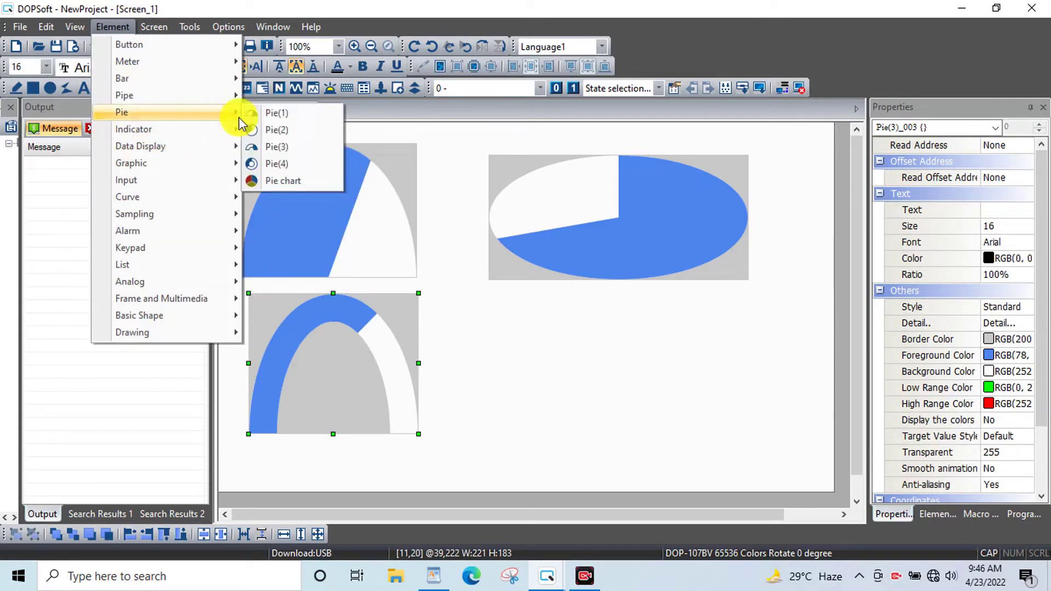
pyautogui.click(281, 164)
pyautogui.moveTo(487, 314)
pyautogui.mouseDown()
pyautogui.moveTo(606, 442)
pyautogui.moveTo(727, 455)
pyautogui.mouseUp()
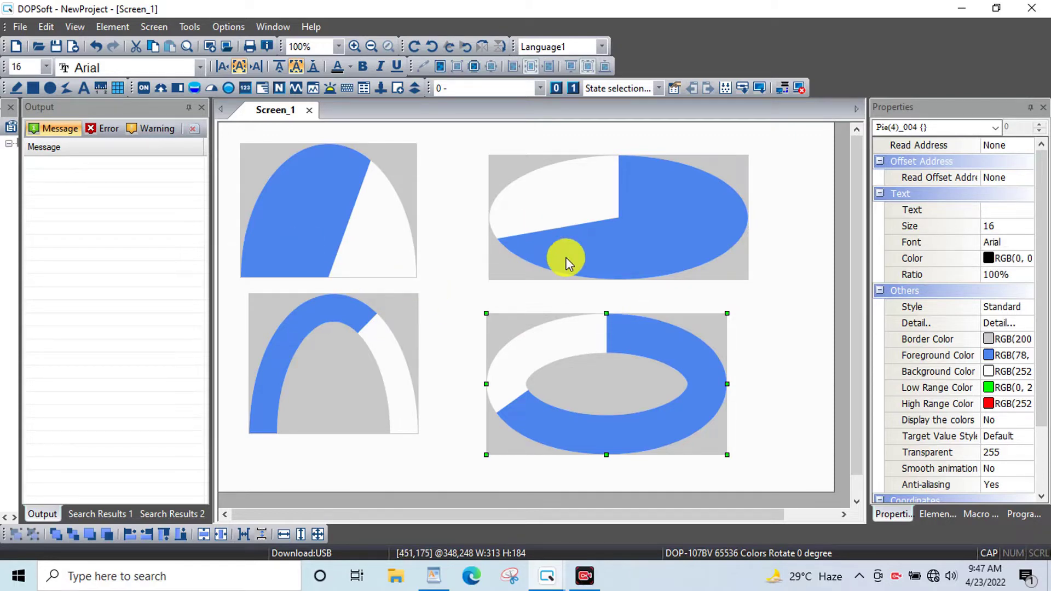
# Open the Pie(1) element's settings and set its read address to word device D0 on Link1
pyautogui.click(372, 211)
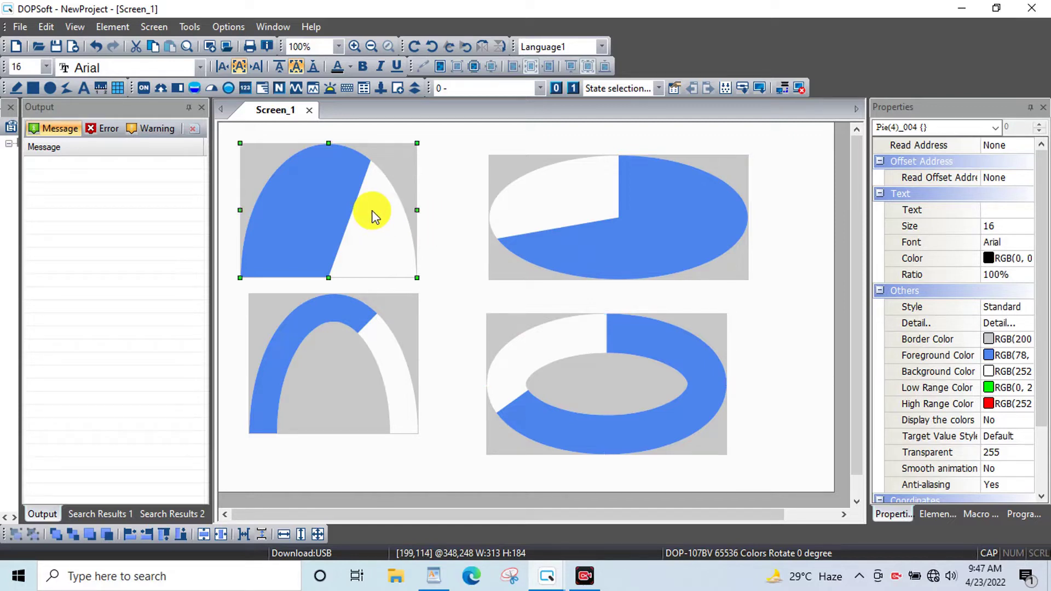
pyautogui.doubleClick(372, 212)
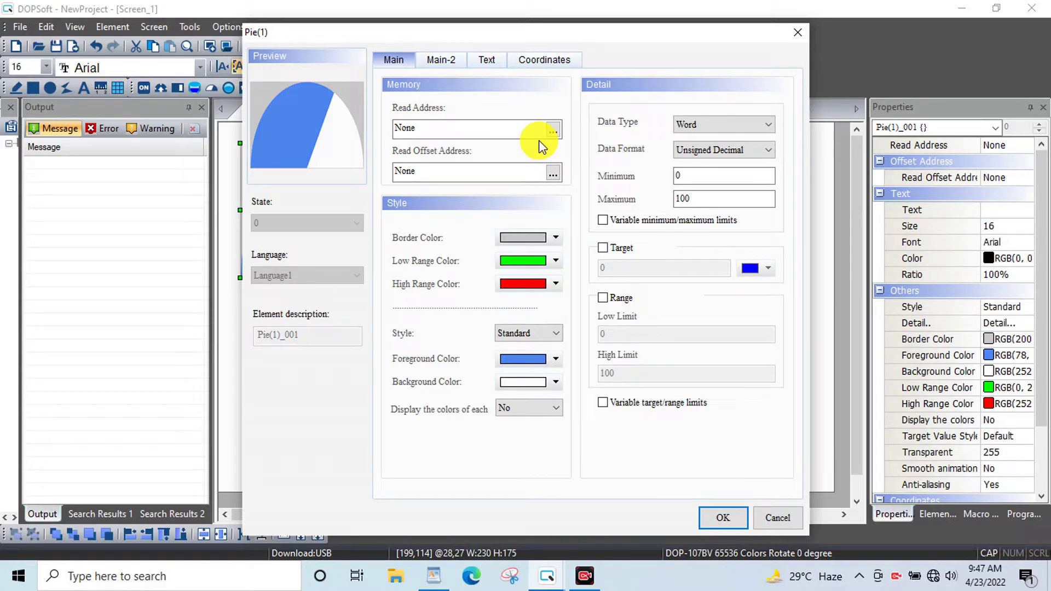
pyautogui.click(552, 130)
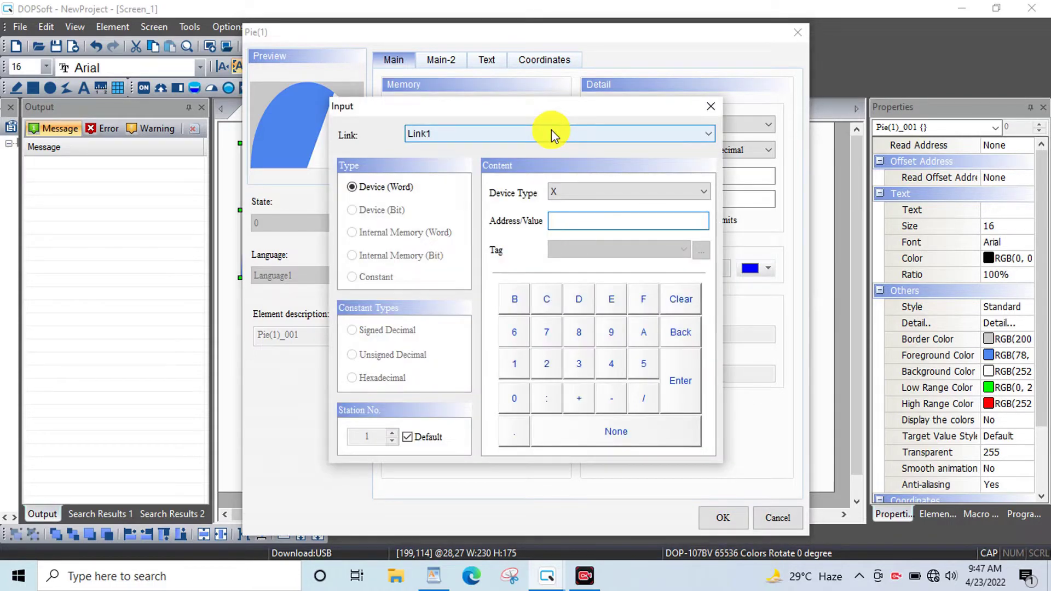
pyautogui.click(362, 191)
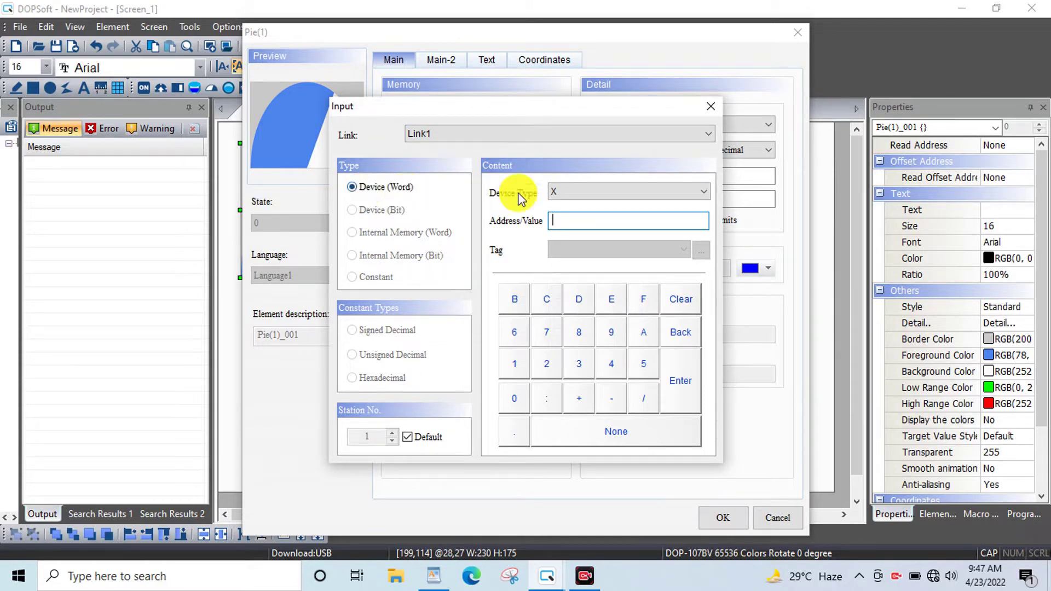
pyautogui.click(579, 191)
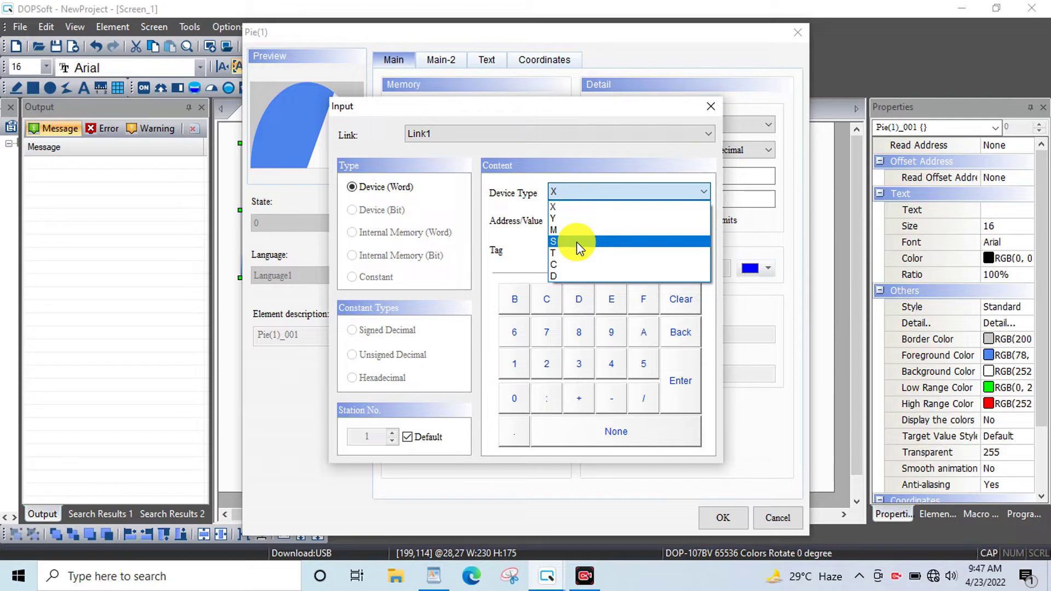
pyautogui.click(572, 276)
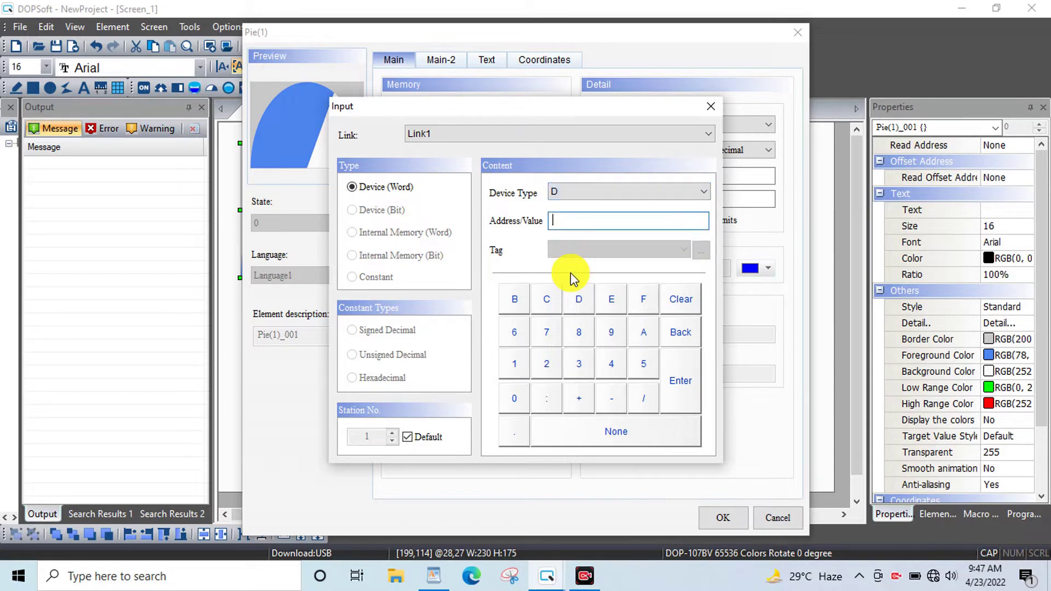
pyautogui.click(516, 397)
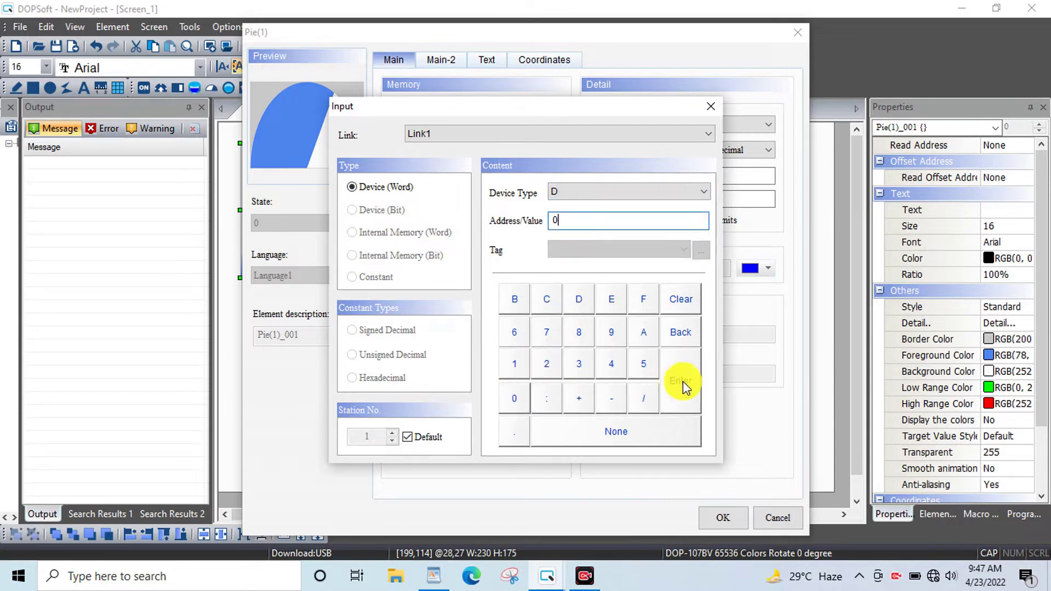
pyautogui.click(684, 382)
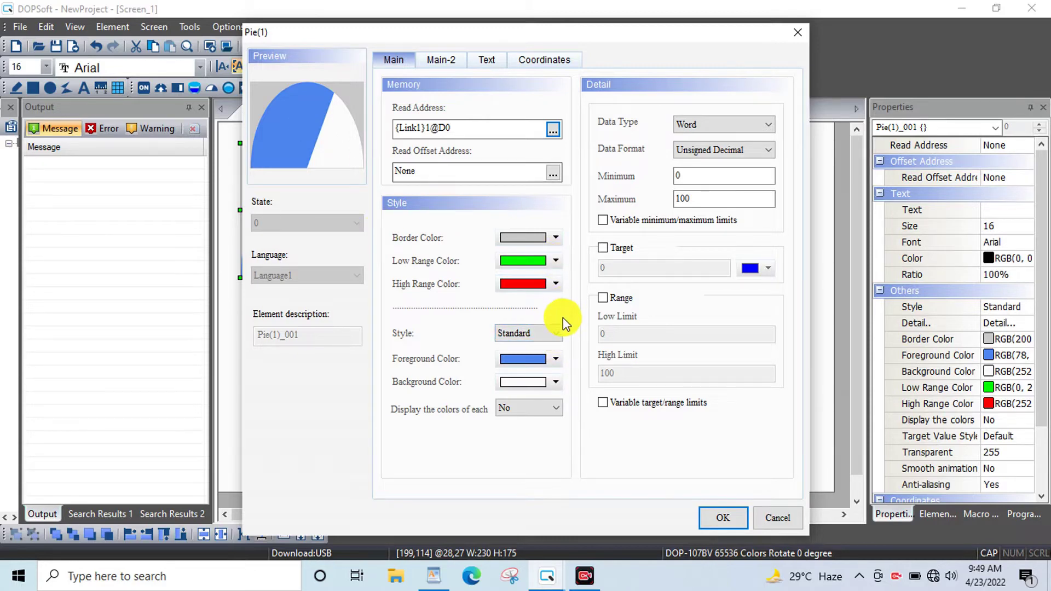
# Set the Pie(1) foreground color to yellow and switch the range color display option to Yes
pyautogui.click(554, 333)
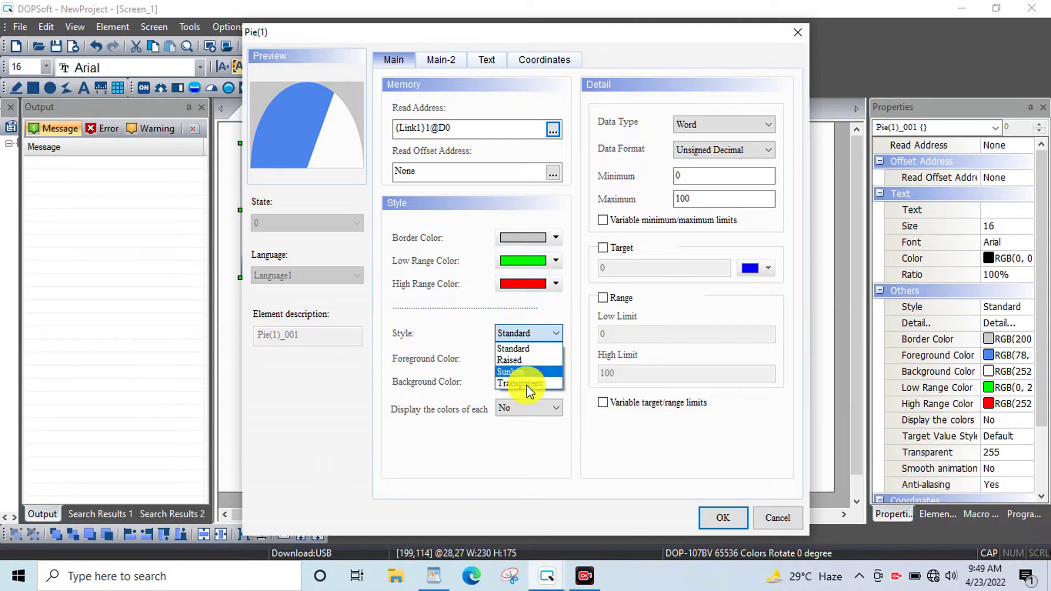
pyautogui.click(579, 460)
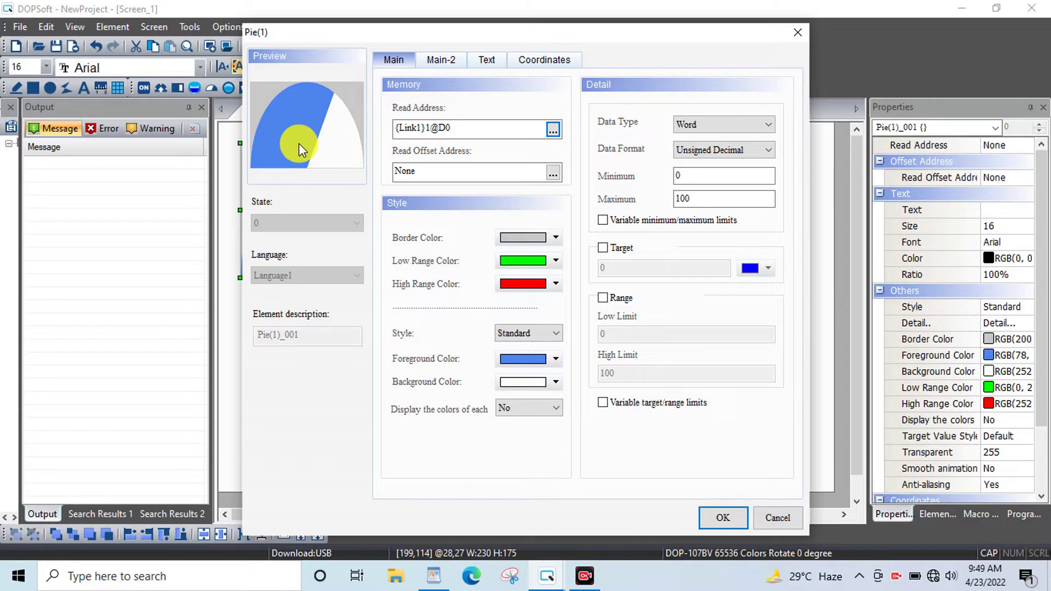
pyautogui.click(557, 360)
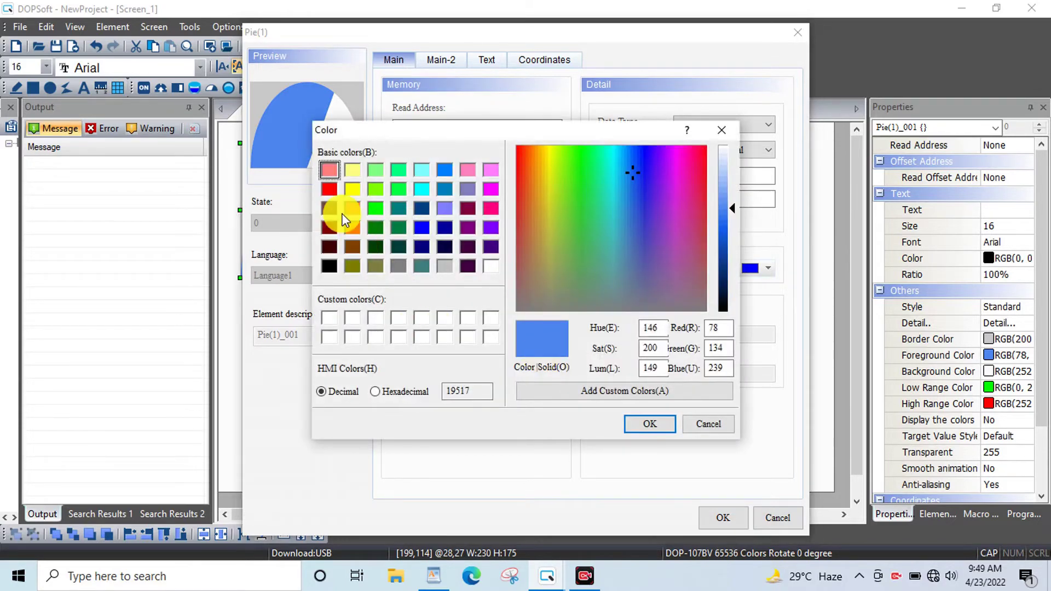
pyautogui.click(353, 190)
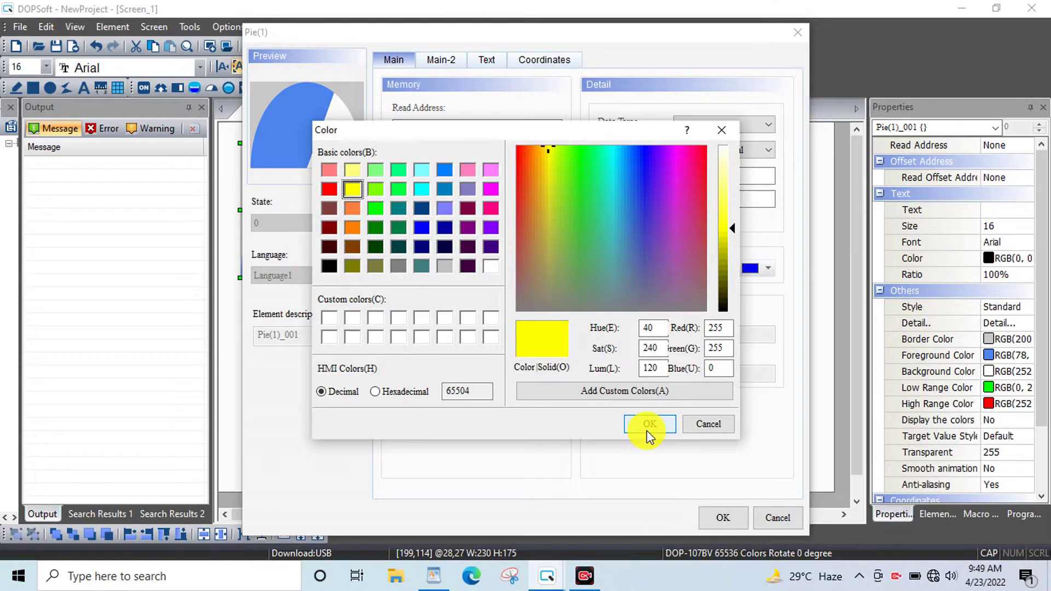
pyautogui.click(648, 425)
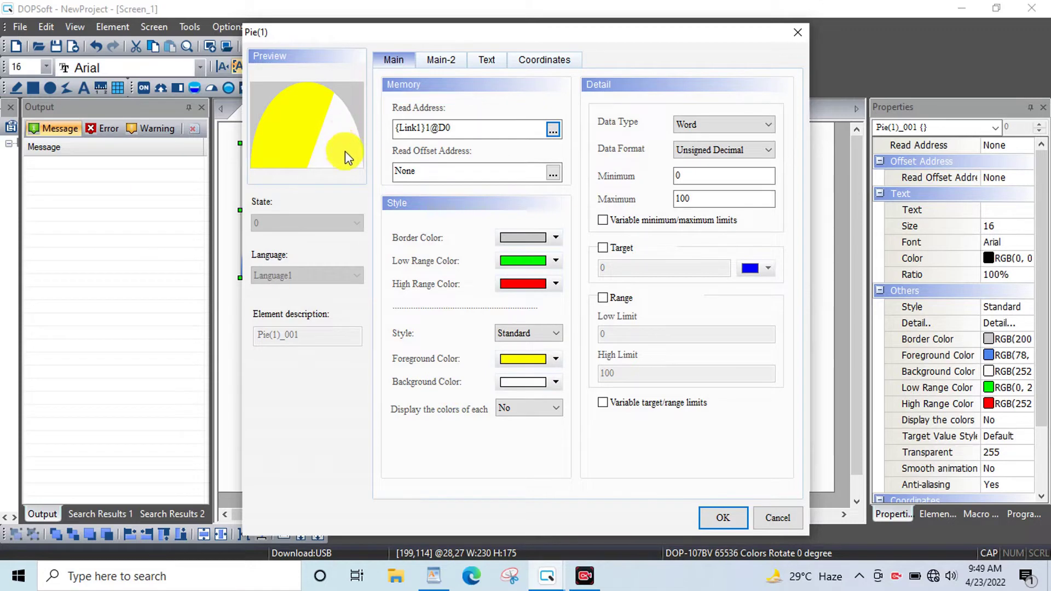
pyautogui.click(553, 412)
pyautogui.click(544, 432)
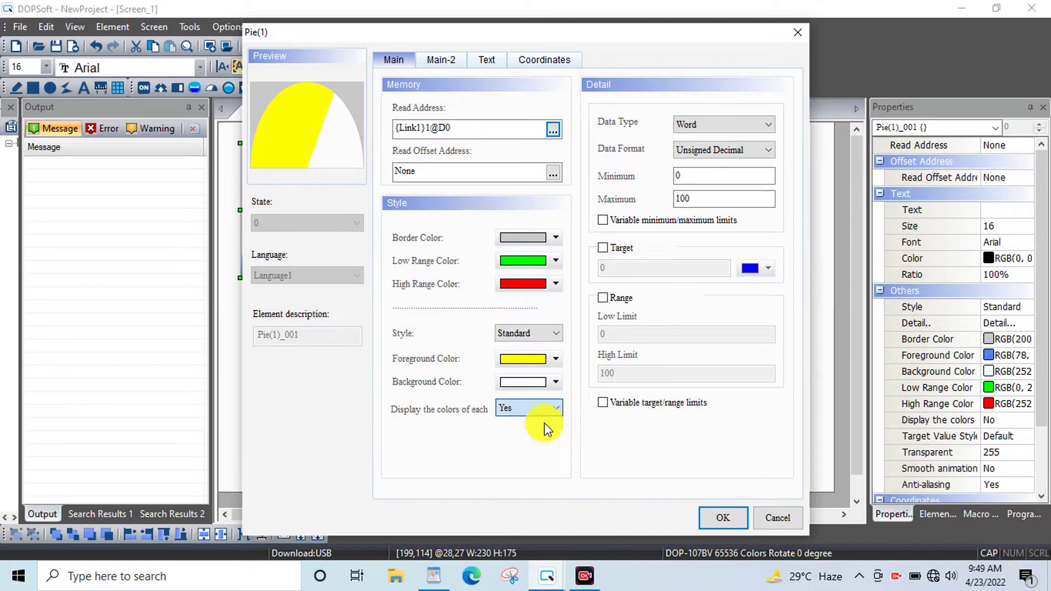
# Switch the Pie(1) data format to Signed Decimal and back to Unsigned Decimal
pyautogui.click(743, 156)
pyautogui.click(734, 187)
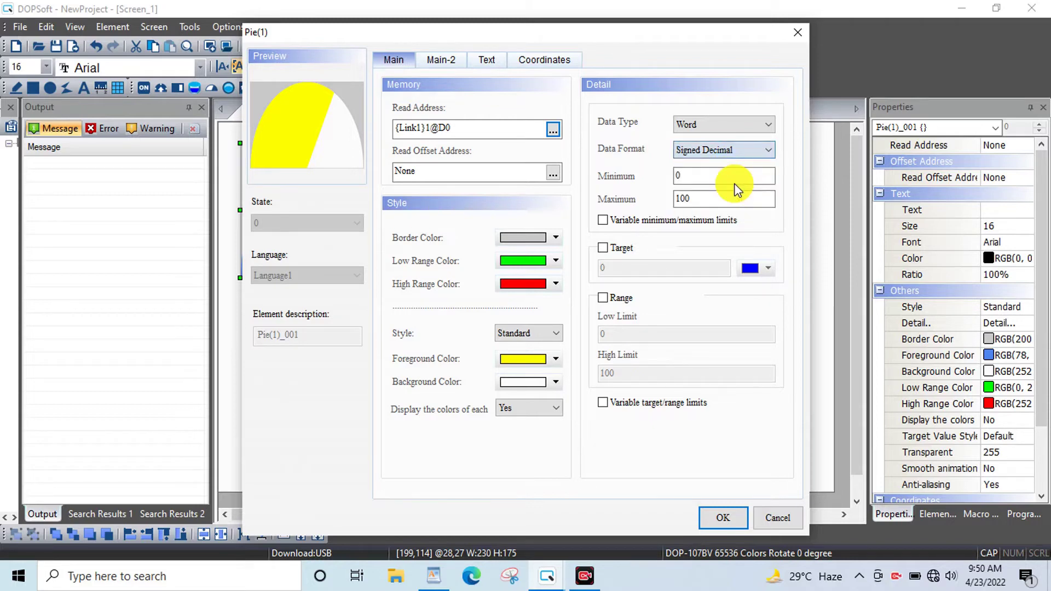
pyautogui.click(749, 153)
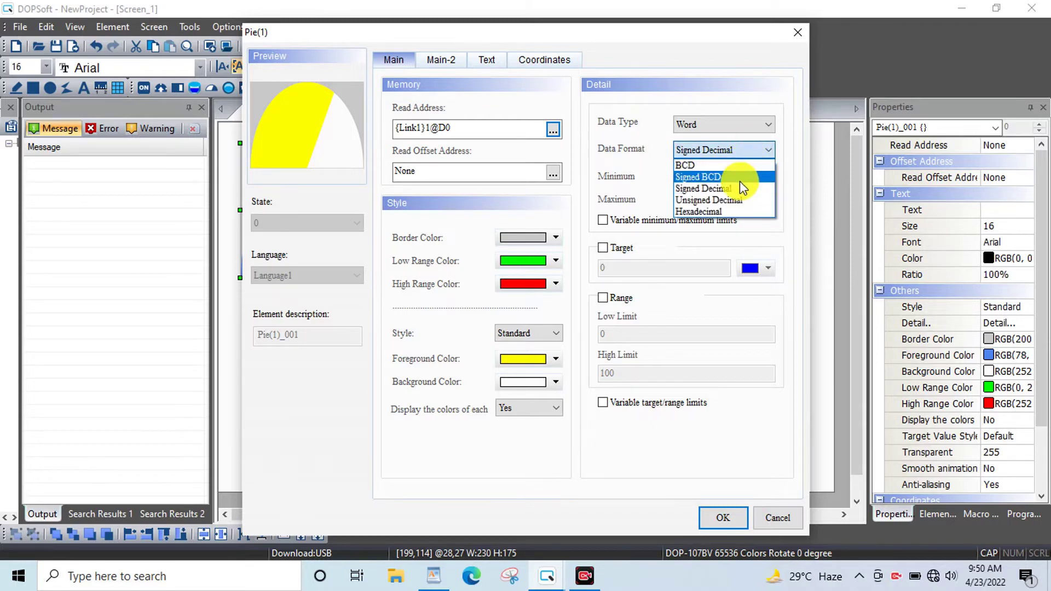
pyautogui.click(734, 198)
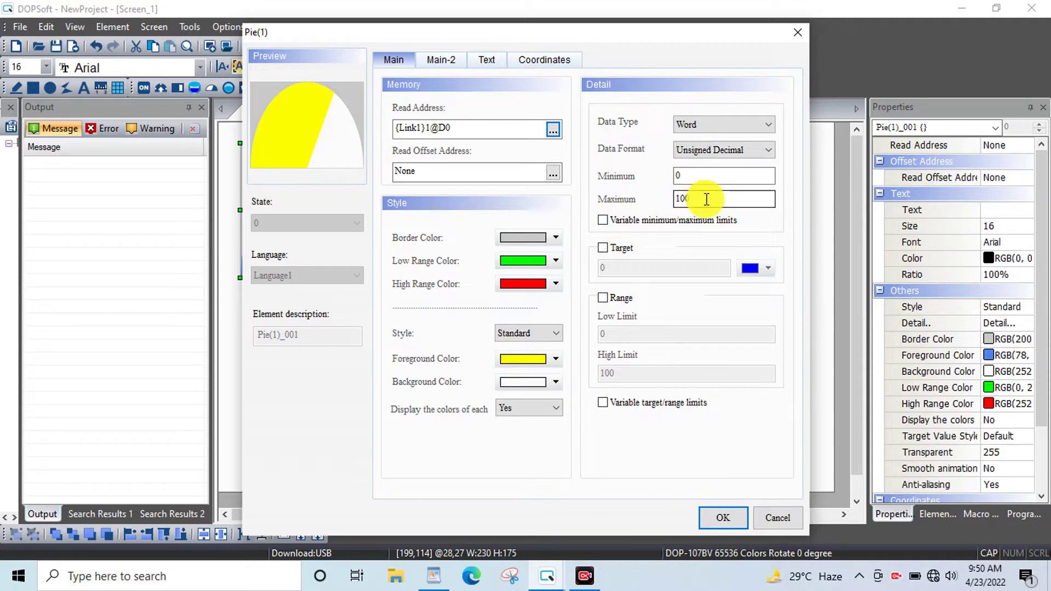
# Enter 0 as the minimum and 100 as the maximum value of the Pie(1) element
pyautogui.doubleClick(684, 173)
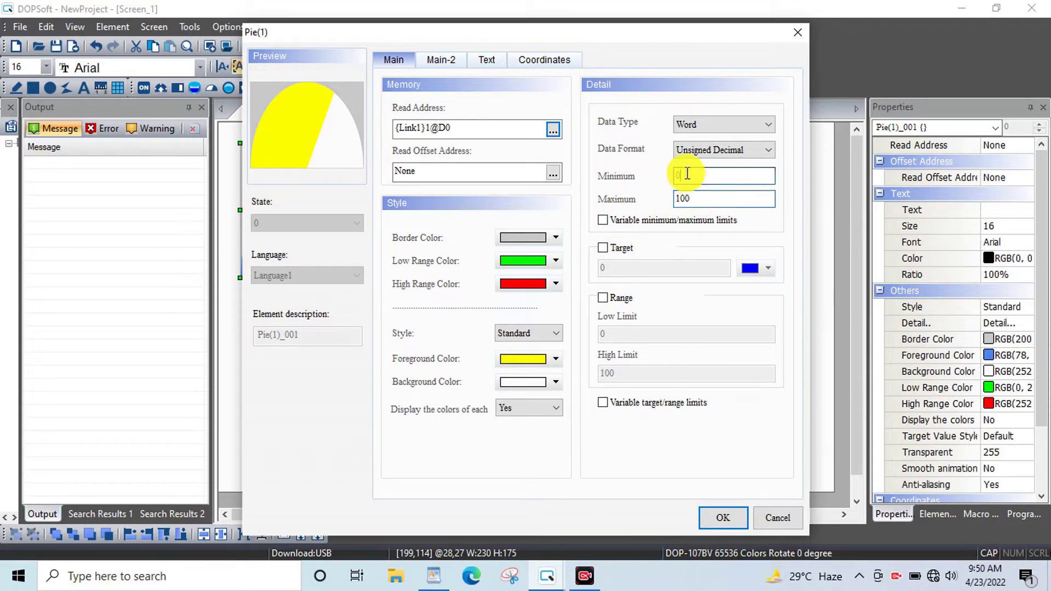
pyautogui.write('0')
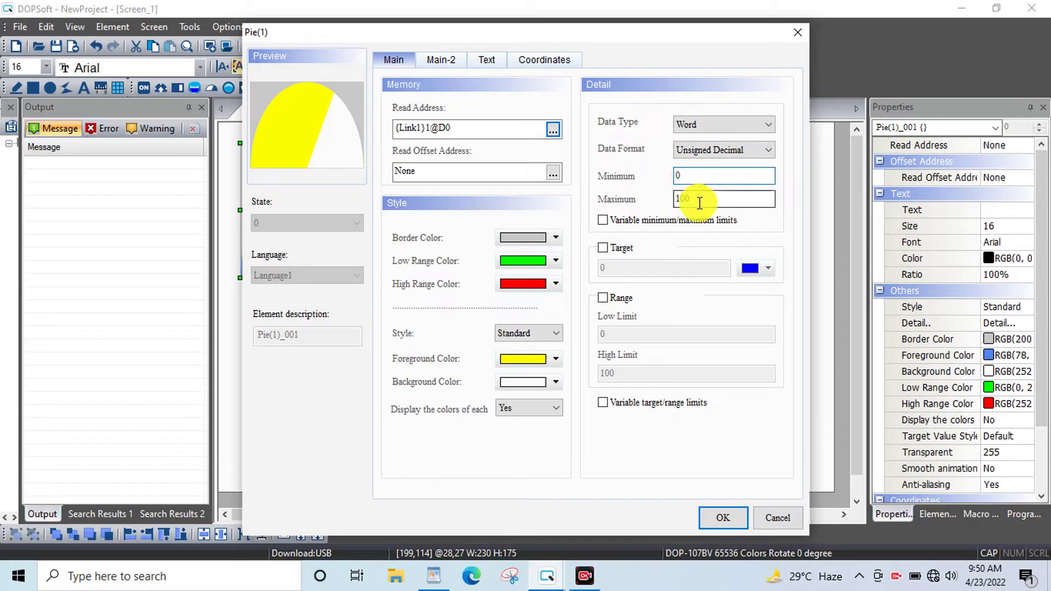
pyautogui.click(700, 203)
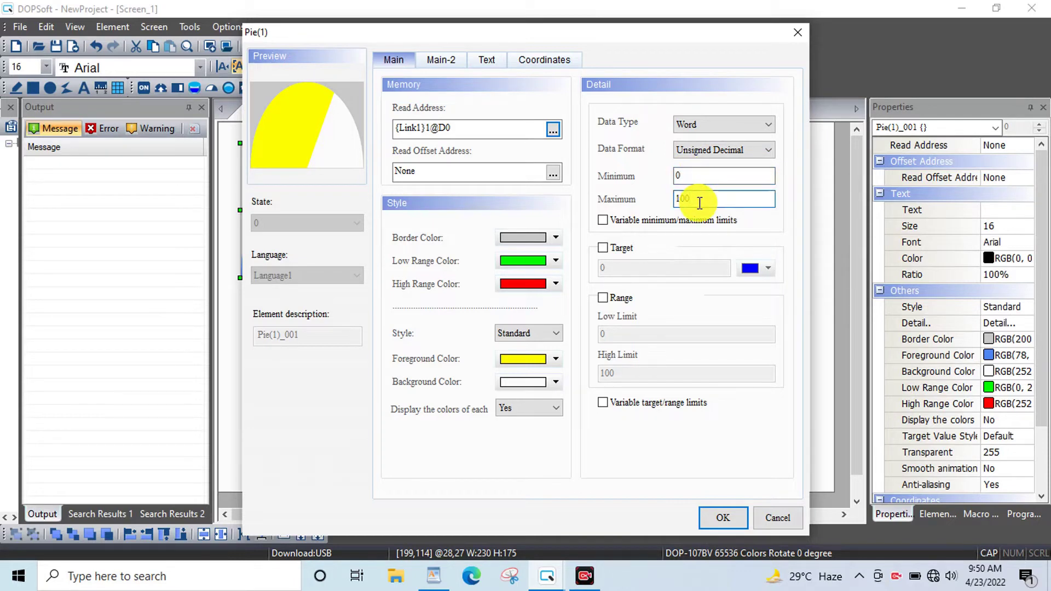
pyautogui.write('00')
pyautogui.press('BackSpace')
pyautogui.press('BackSpace')
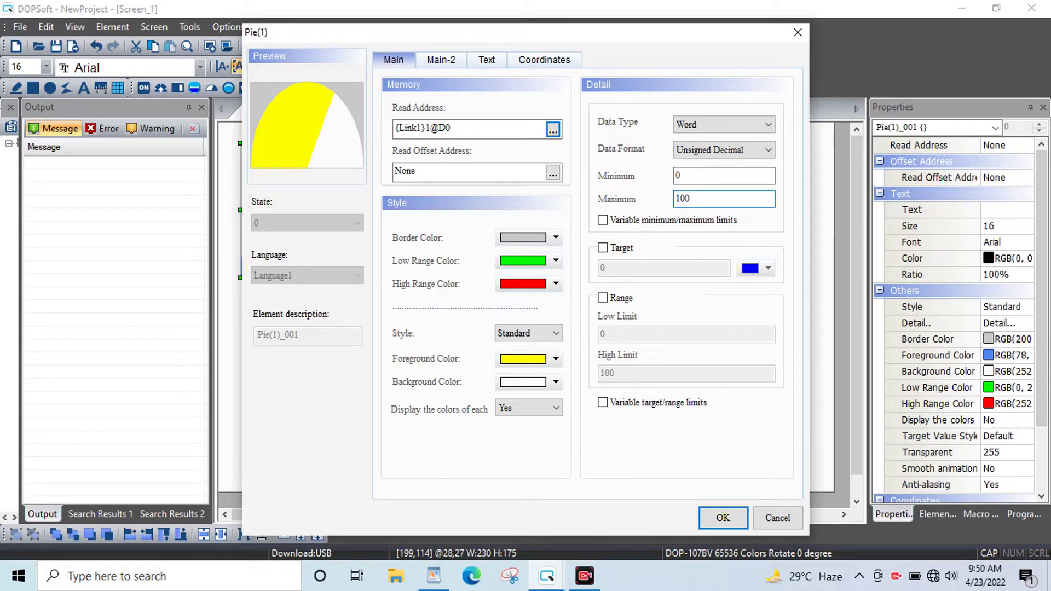
# Enable the target marker on the Pie(1) element and set its value to 60
pyautogui.click(603, 247)
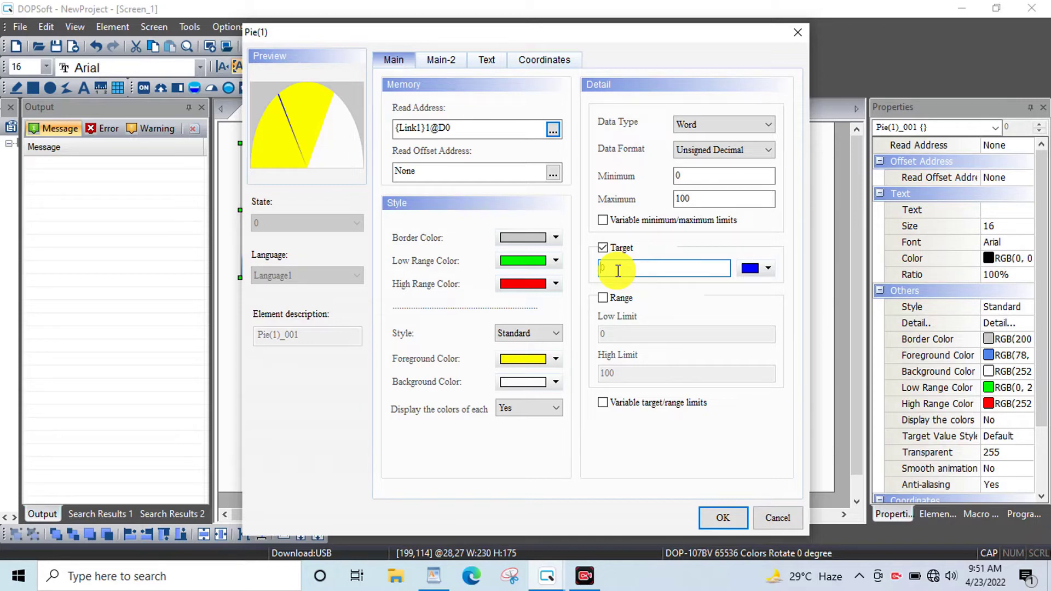
pyautogui.write('6')
pyautogui.click(278, 98)
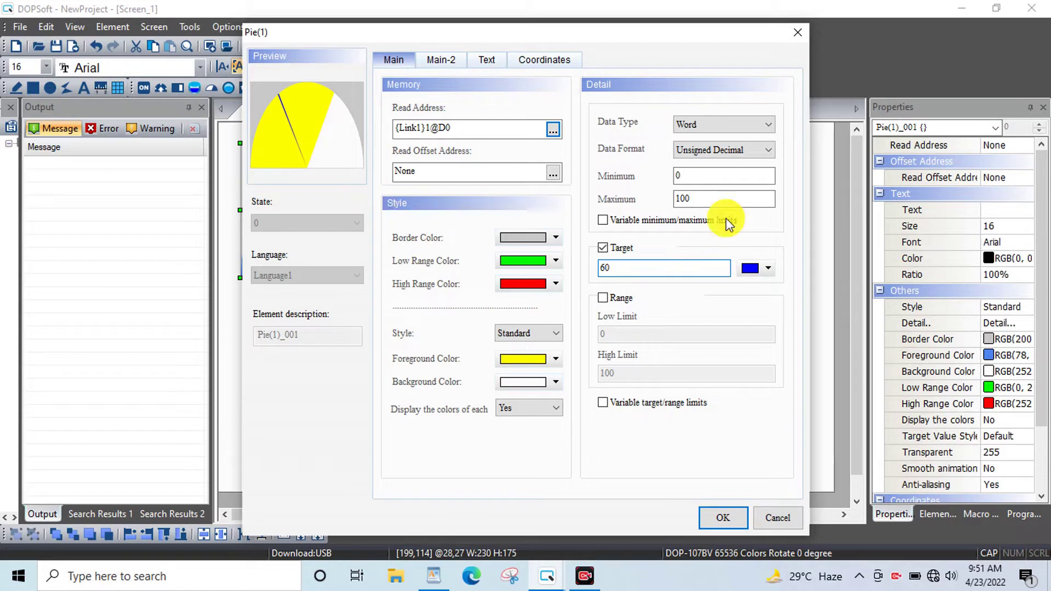
# Set the Pie(1) target marker's color to light green
pyautogui.click(772, 269)
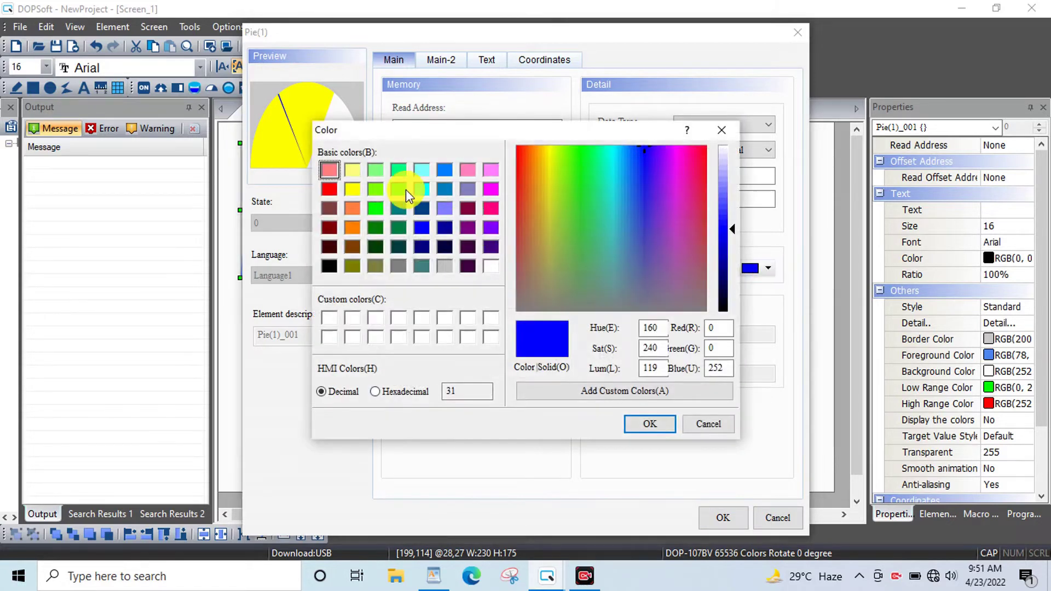
pyautogui.click(376, 170)
pyautogui.click(649, 426)
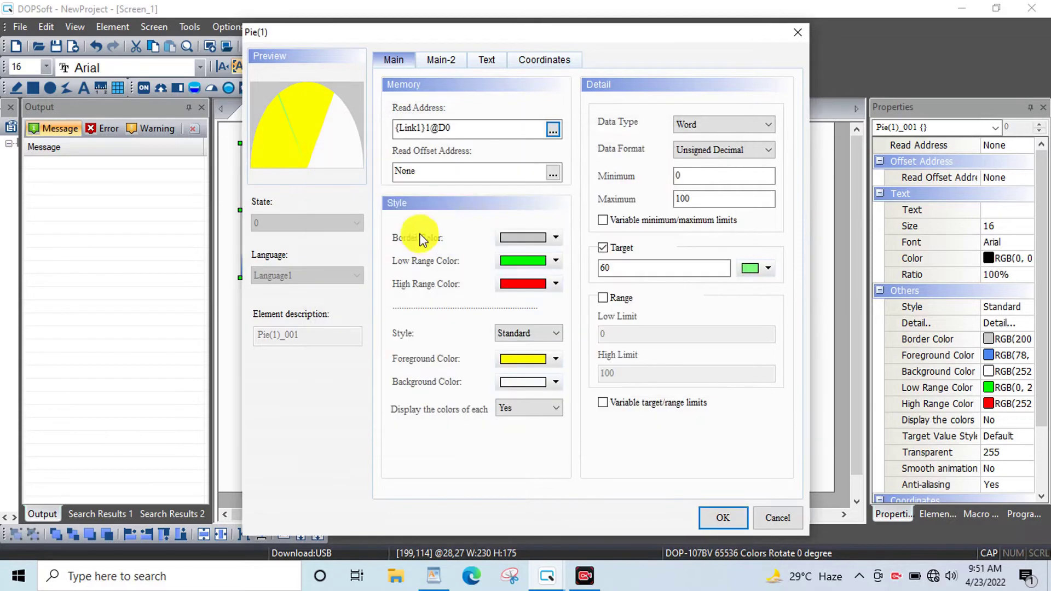
# Enable the range on the Pie(1) element with a low limit of 10 and a high limit of 80, and apply the settings
pyautogui.click(603, 298)
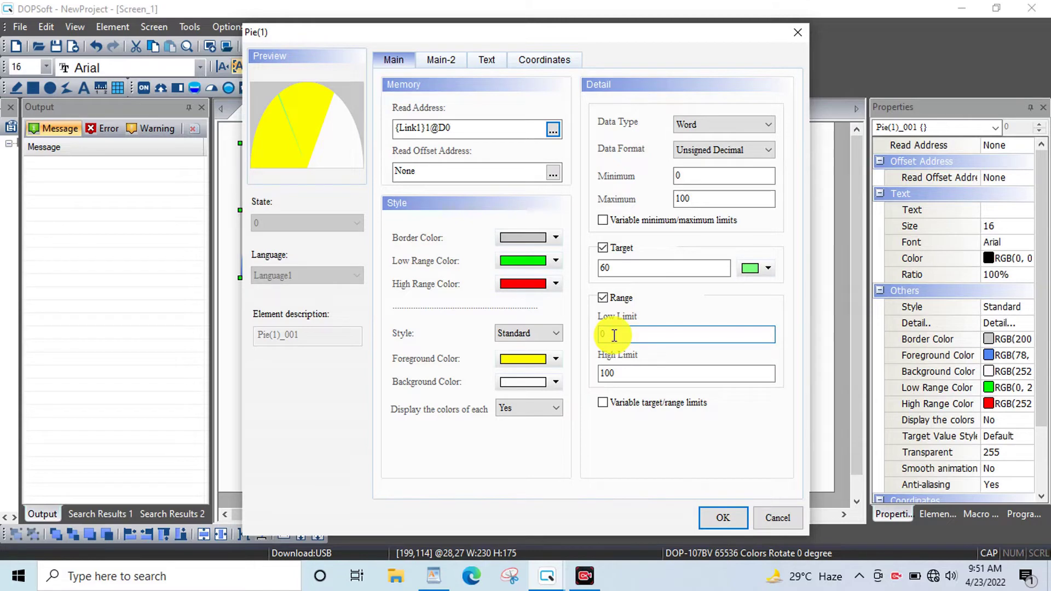
pyautogui.write('1')
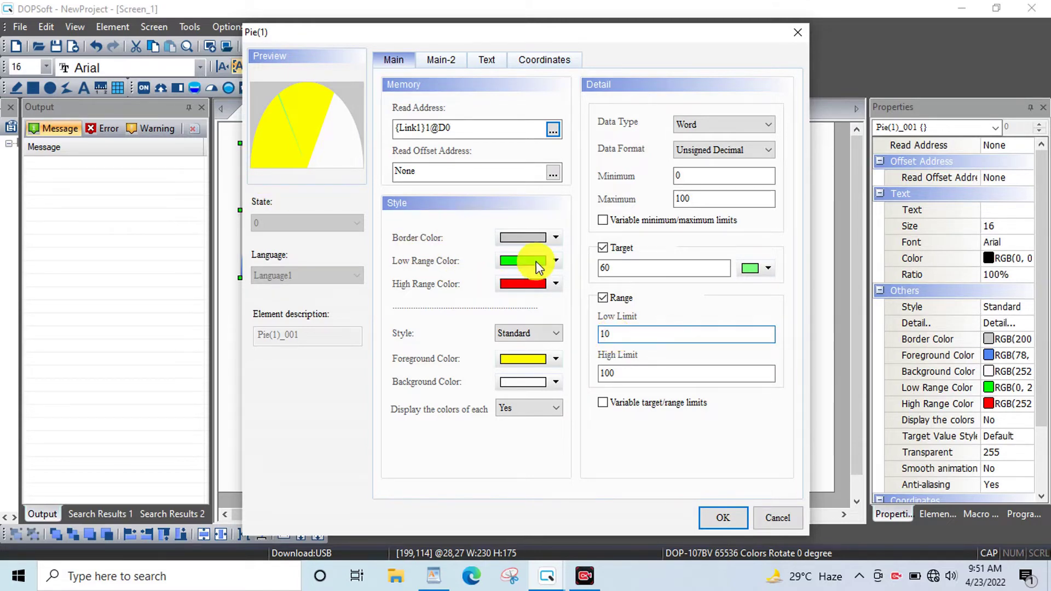
pyautogui.click(623, 376)
pyautogui.press('BackSpace')
pyautogui.press('BackSpace')
pyautogui.press('BackSpace')
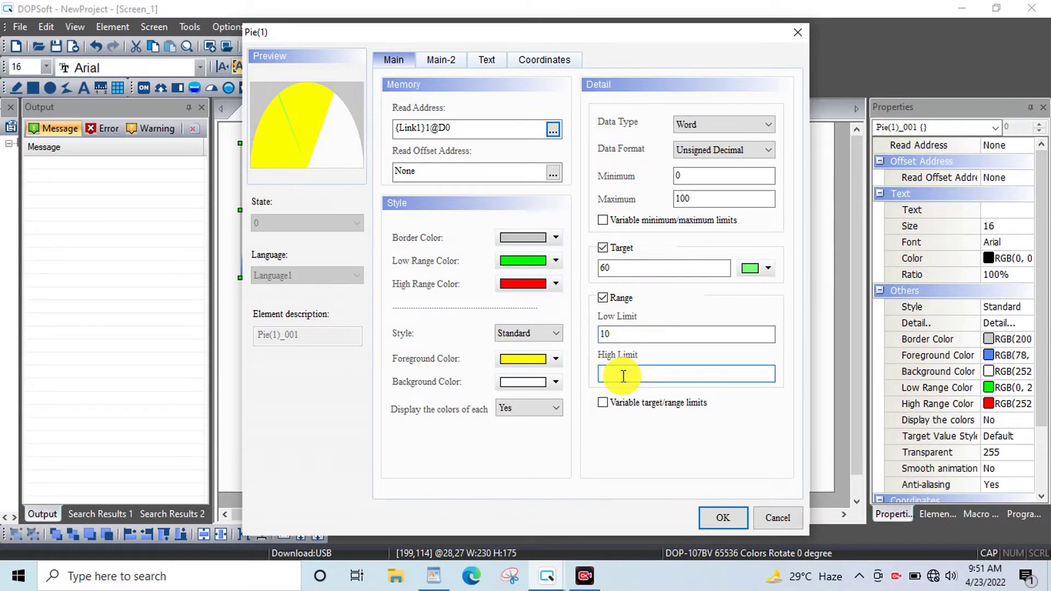
pyautogui.write('80')
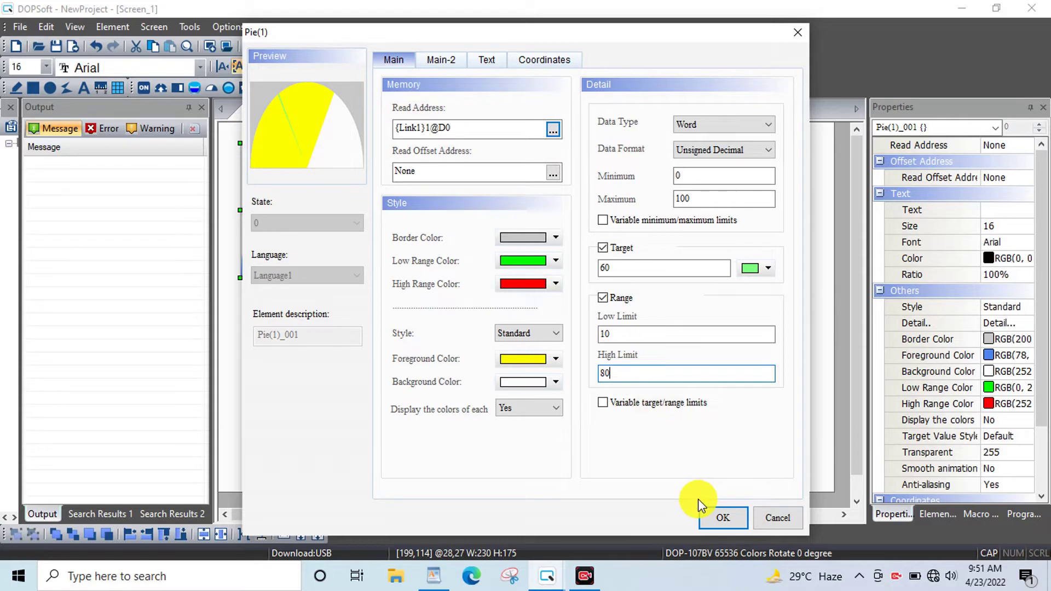
pyautogui.click(717, 520)
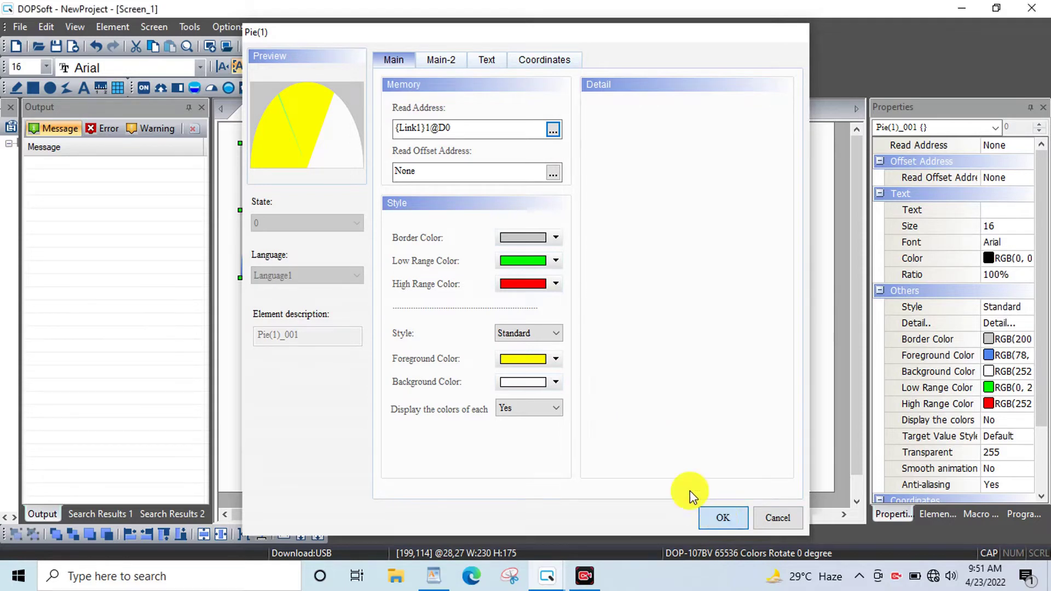
# Open the Pie(2) element's settings and assign device word D0 on Link1 as its read address
pyautogui.click(680, 221)
pyautogui.doubleClick(682, 224)
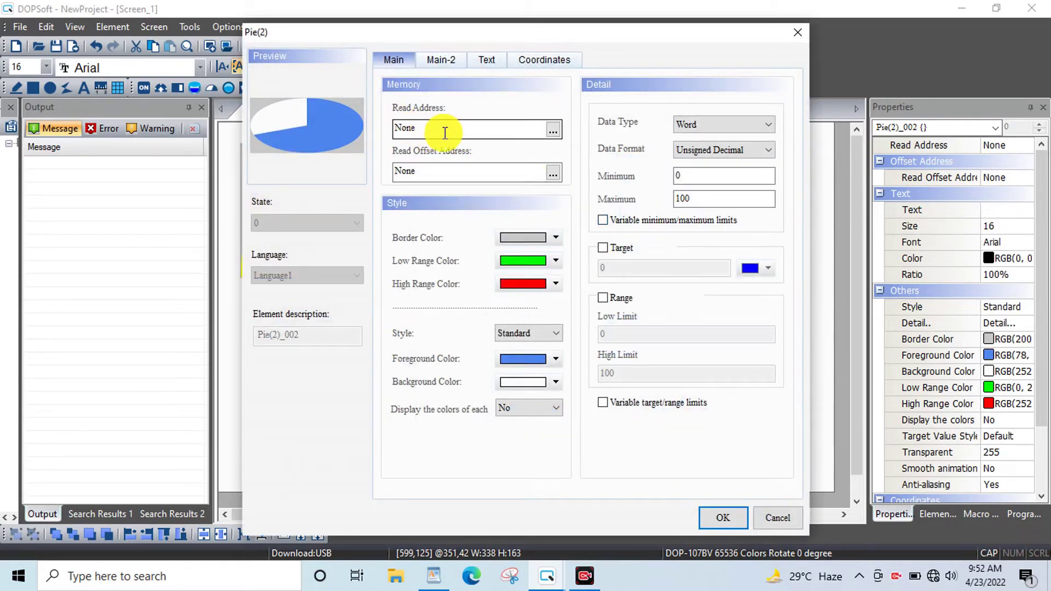
pyautogui.click(553, 129)
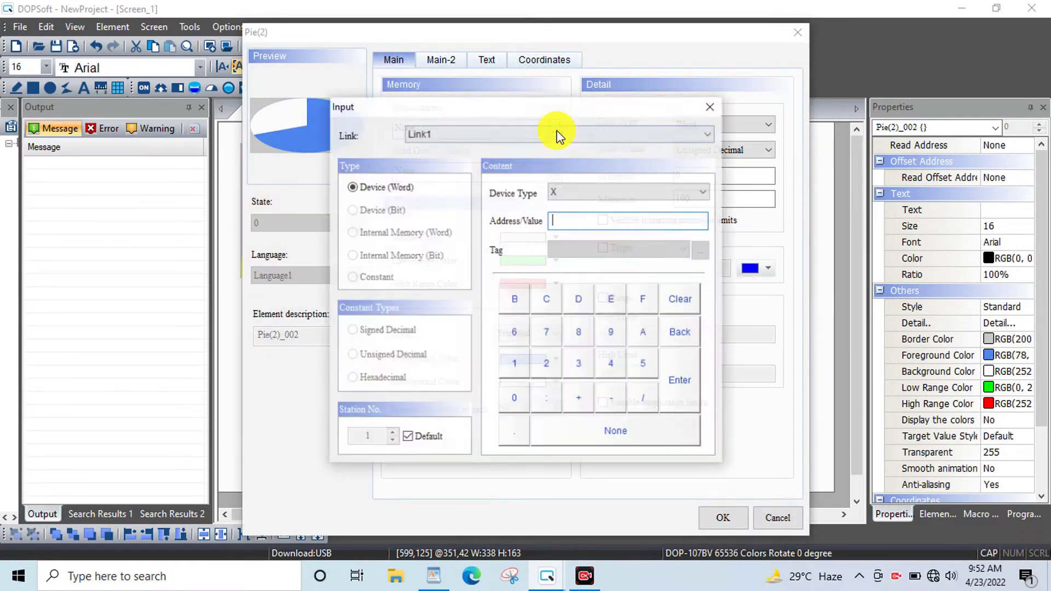
pyautogui.click(575, 192)
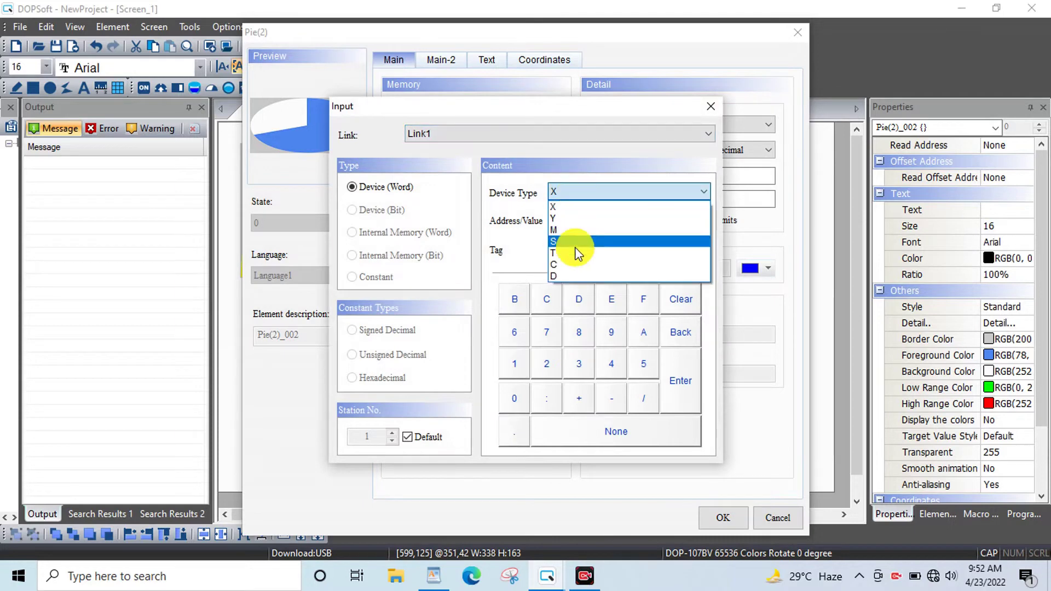
pyautogui.click(569, 278)
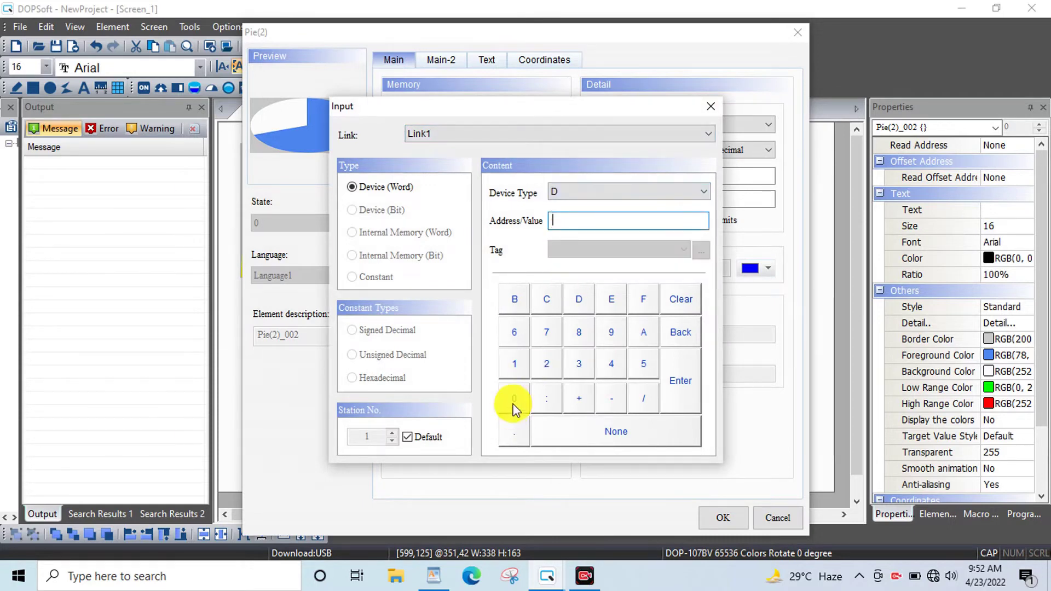
pyautogui.click(513, 400)
pyautogui.click(688, 379)
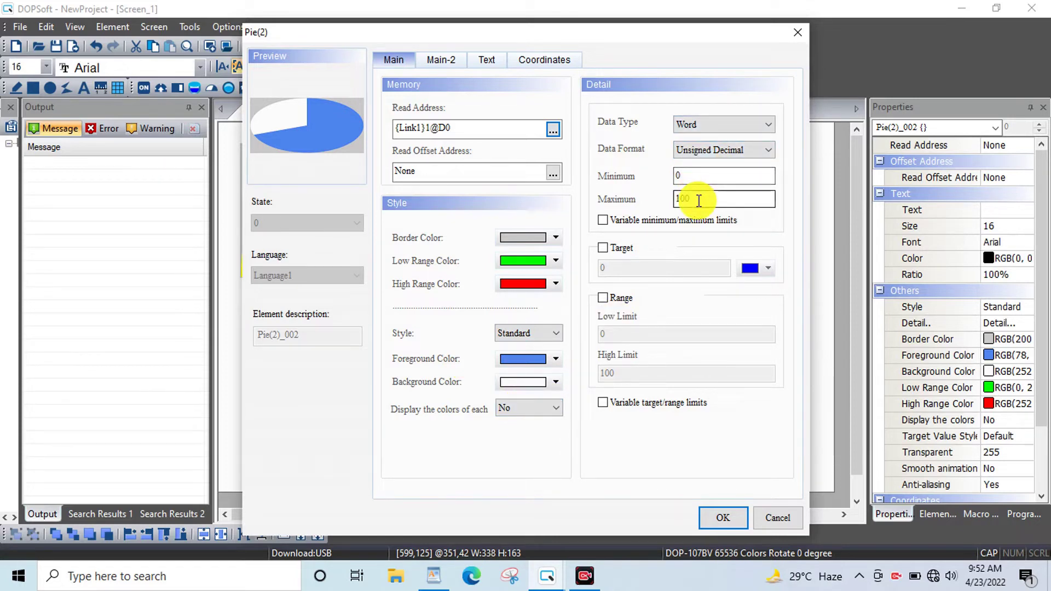
# Enable the Pie(2) target at 70 and its range with a low limit of 20, replace the high limit, and apply the settings
pyautogui.click(603, 247)
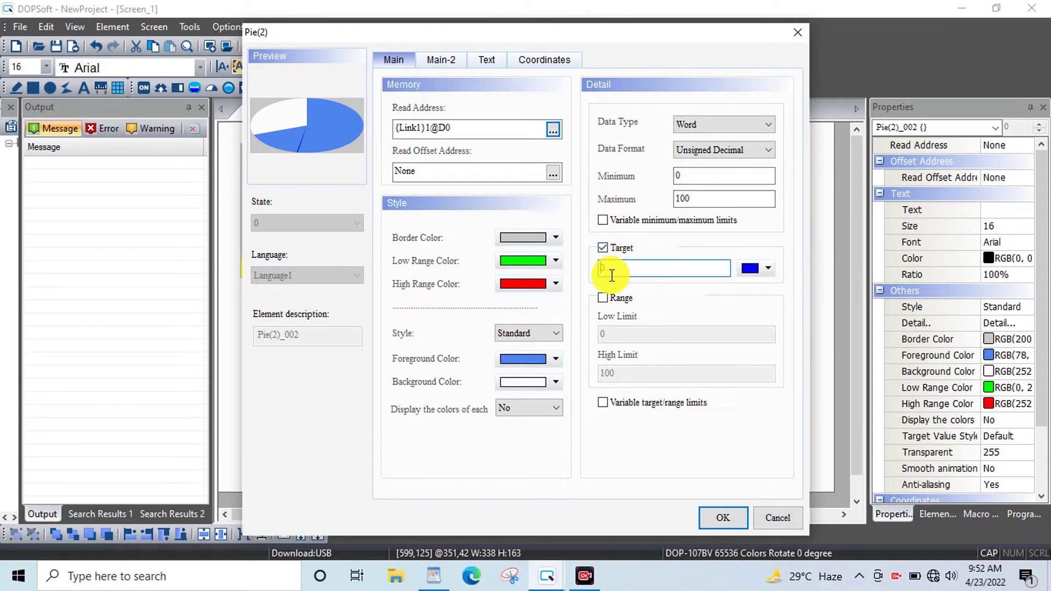
pyautogui.write('7')
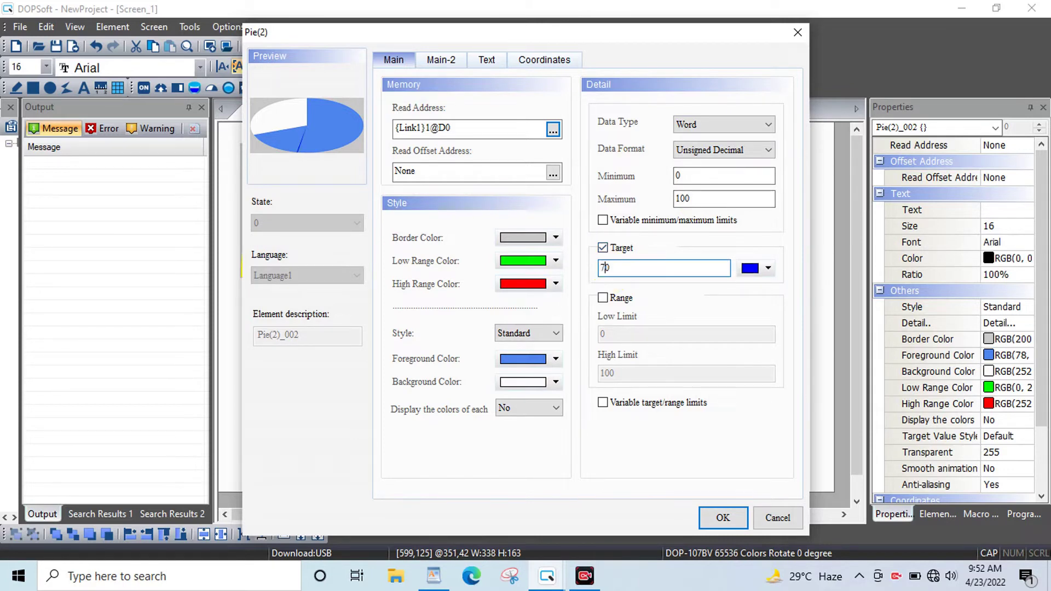
pyautogui.click(603, 297)
pyautogui.click(603, 334)
pyautogui.write('2')
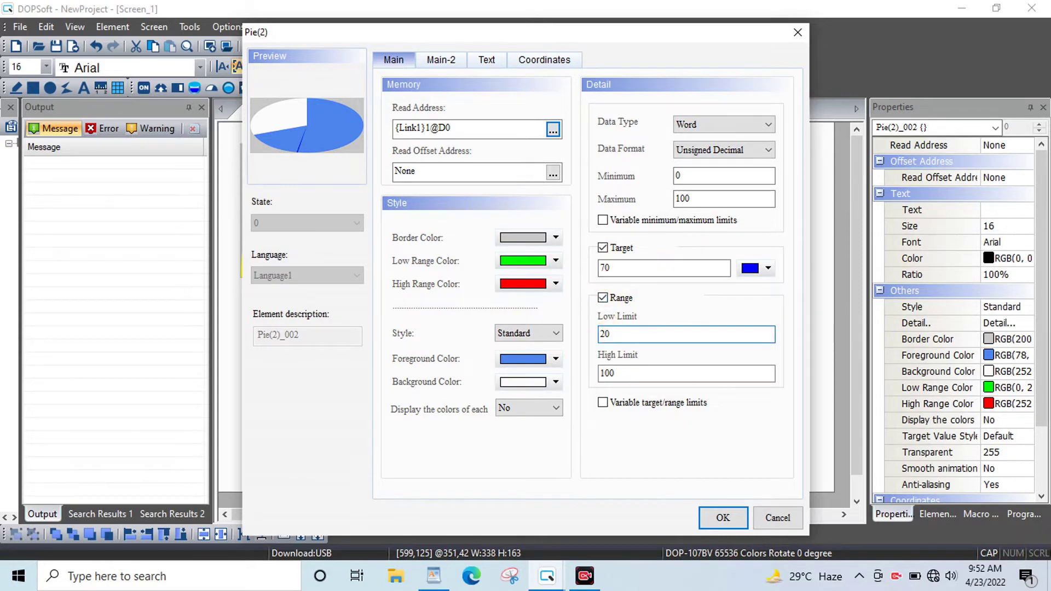
pyautogui.click(606, 373)
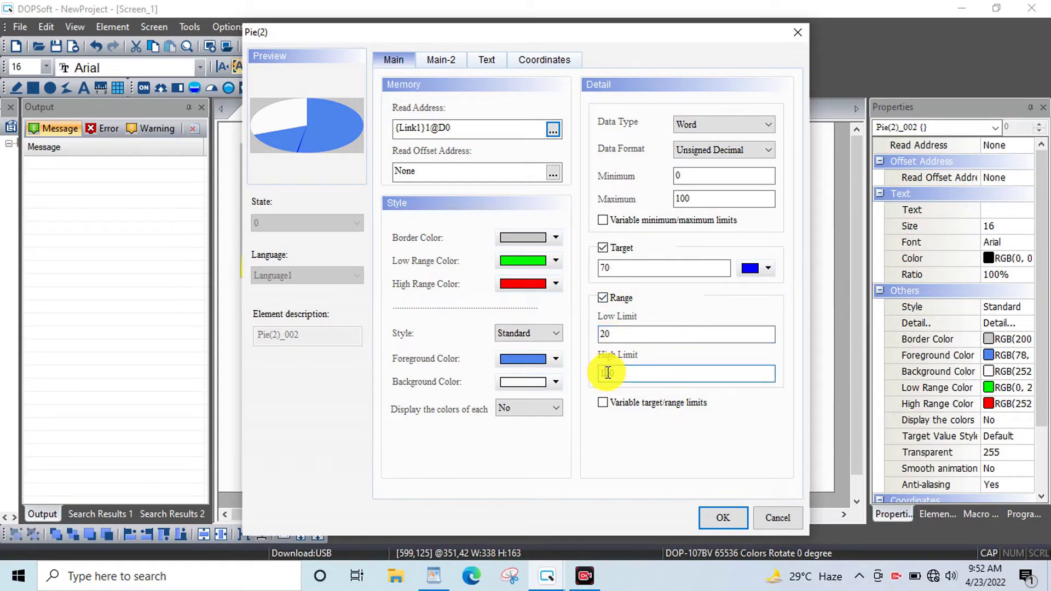
pyautogui.doubleClick(609, 372)
pyautogui.write('9')
pyautogui.write('70')
pyautogui.click(721, 518)
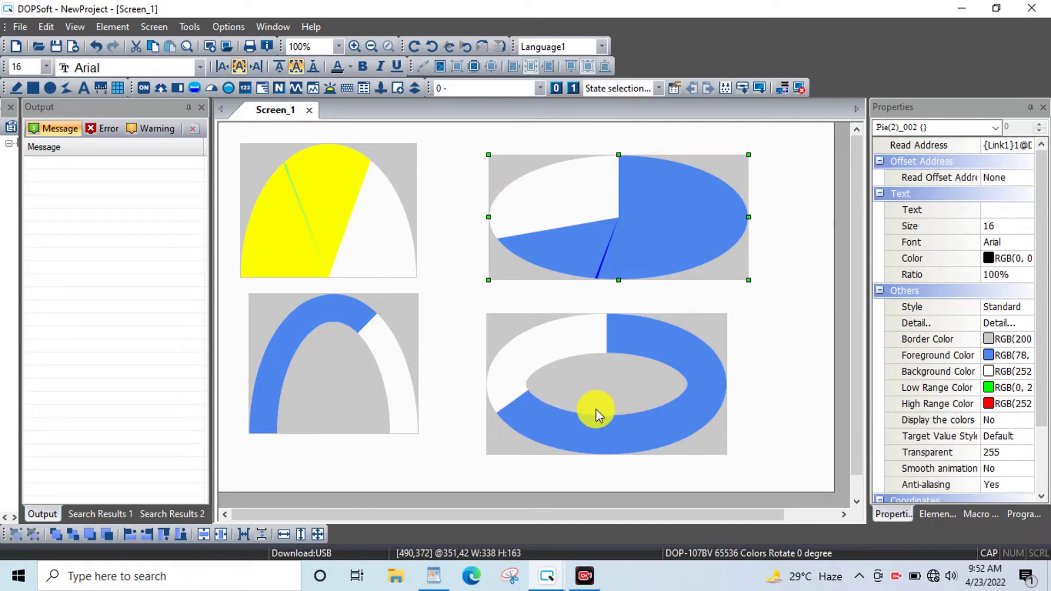
# Examine the Pie(3) element's settings and close them without changes
pyautogui.click(368, 375)
pyautogui.doubleClick(368, 375)
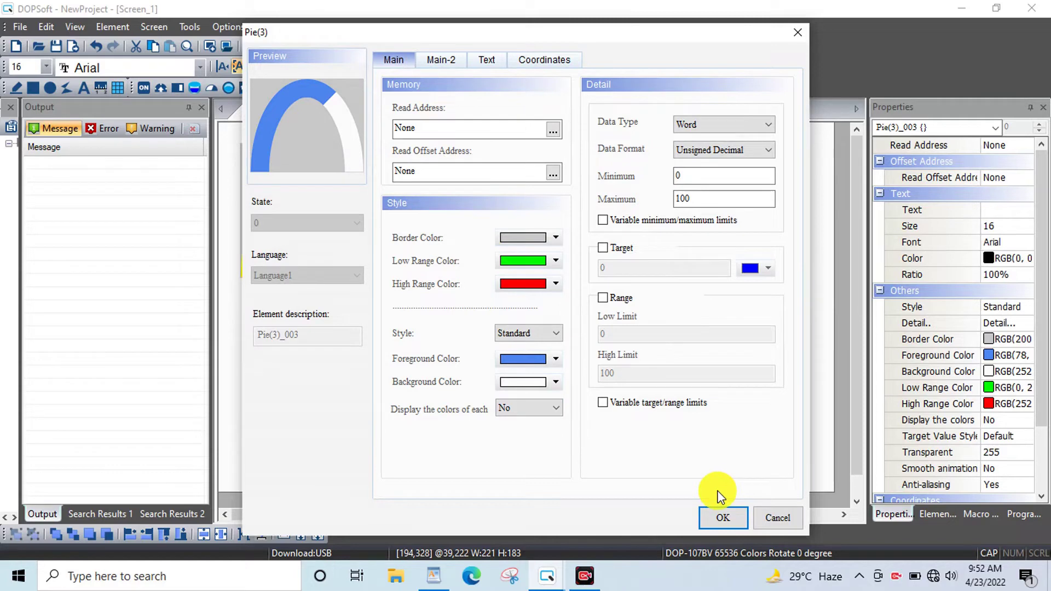
pyautogui.click(721, 516)
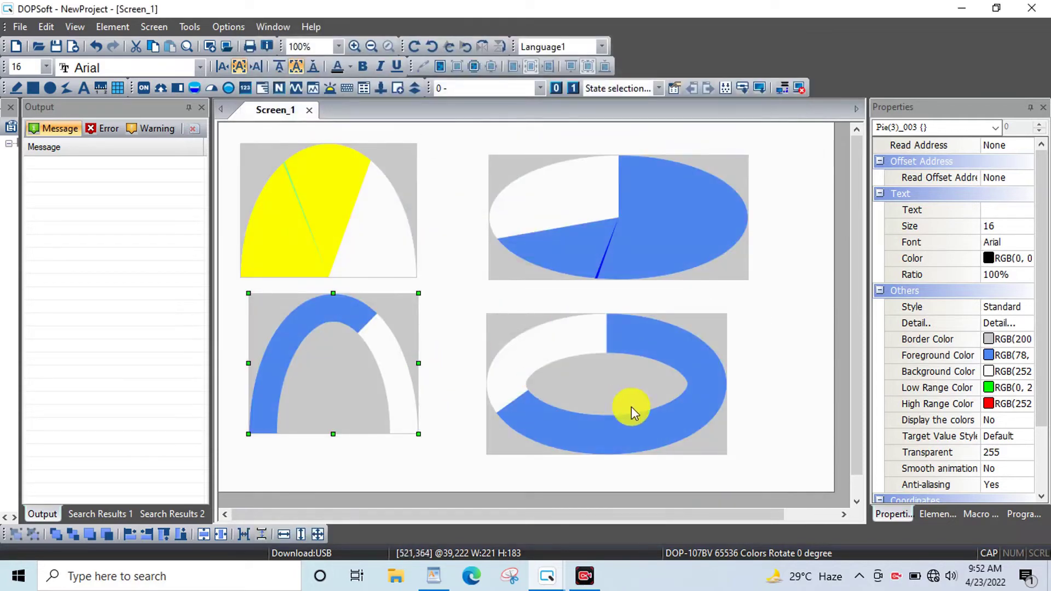